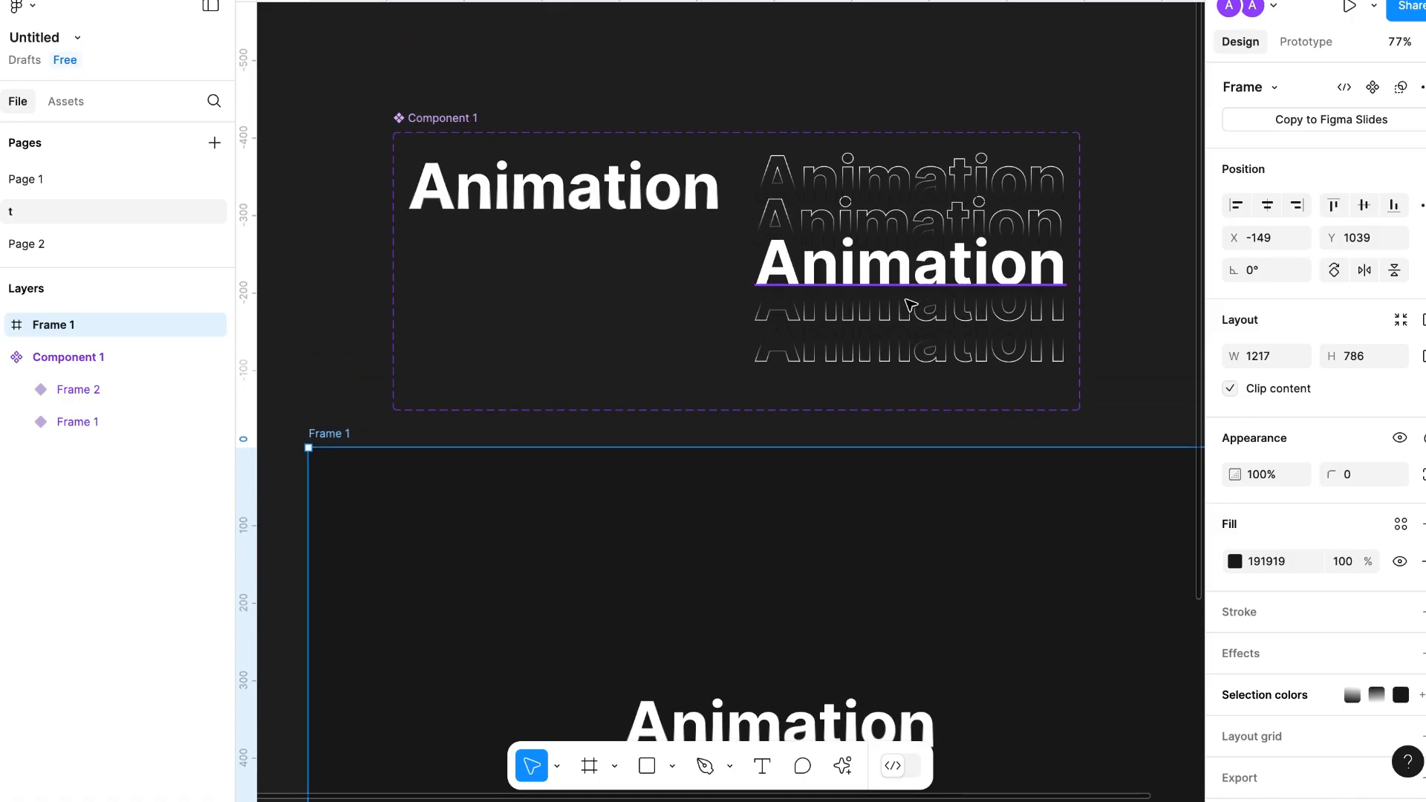
Select Frame 1 containing the Animation text, search the plugins for "phase", and run Phase Export
scroll(926, 305, "up", 5)
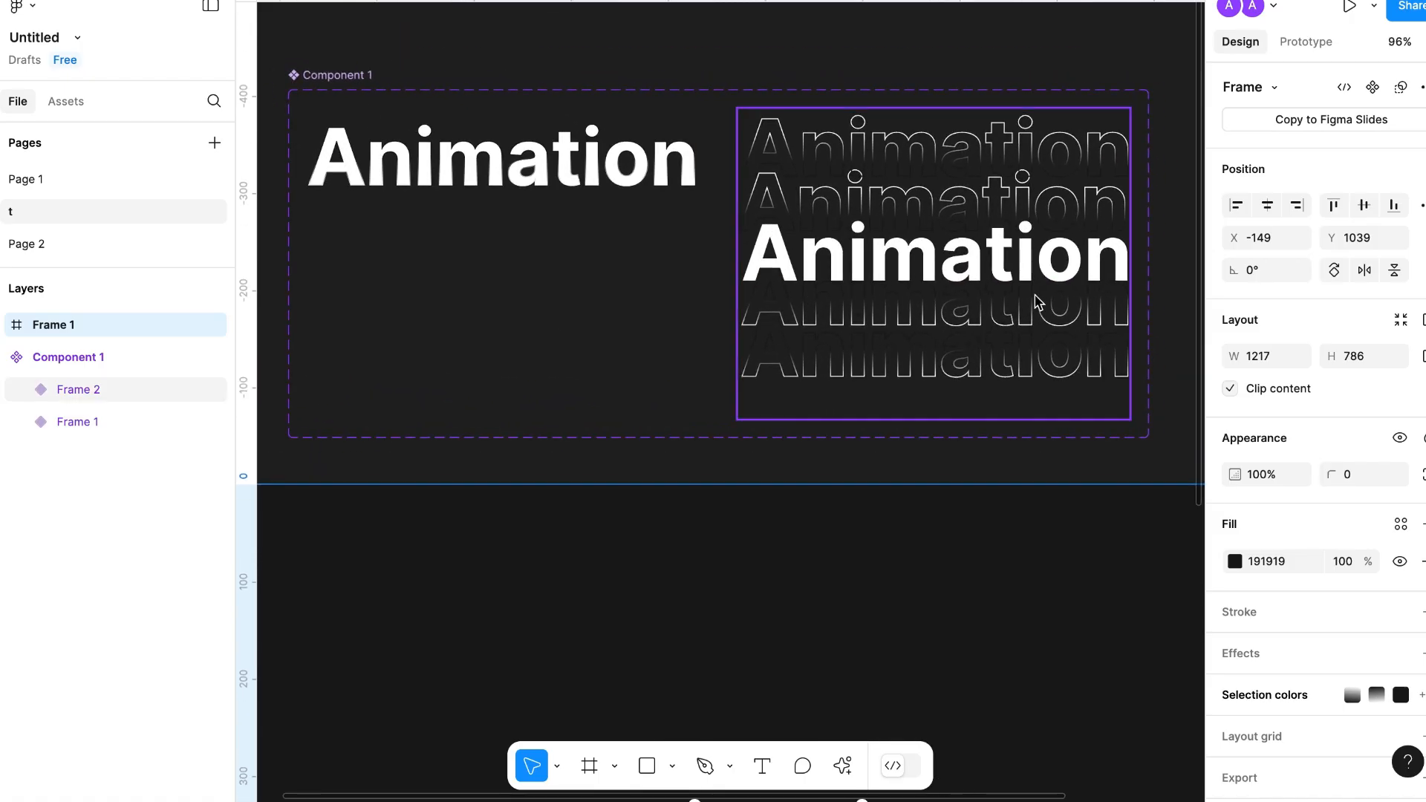
scroll(804, 310, "down", 8)
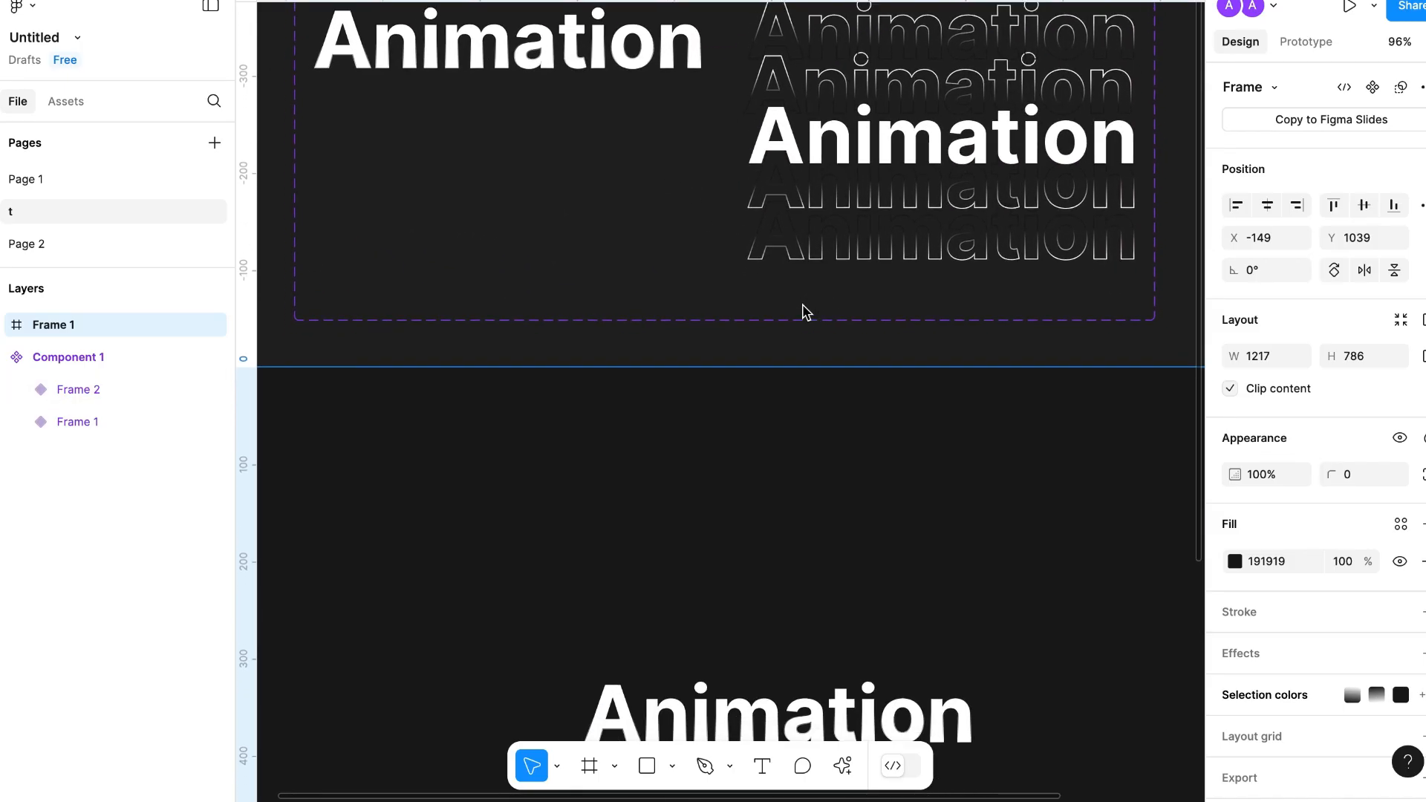
scroll(807, 310, "down", 4)
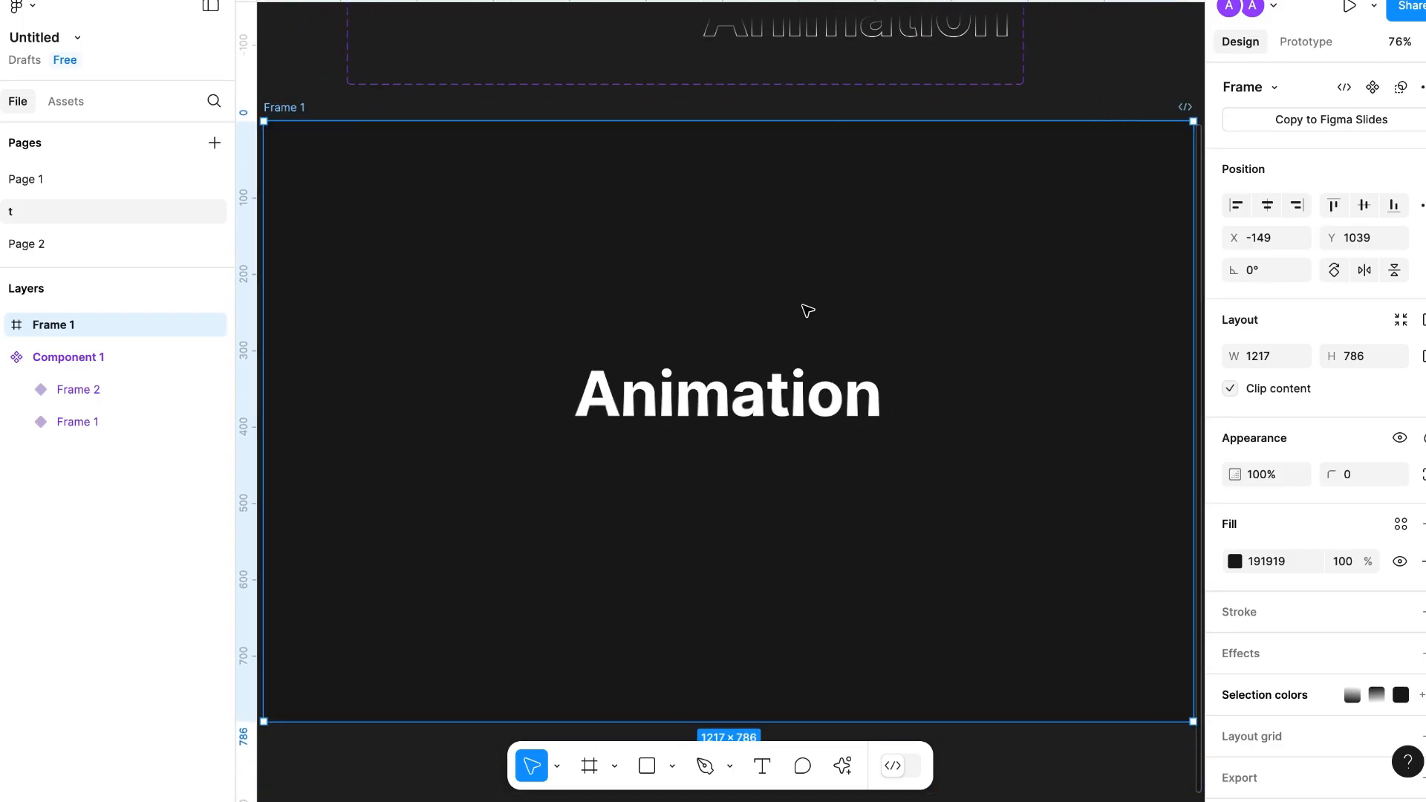
left_click(587, 409)
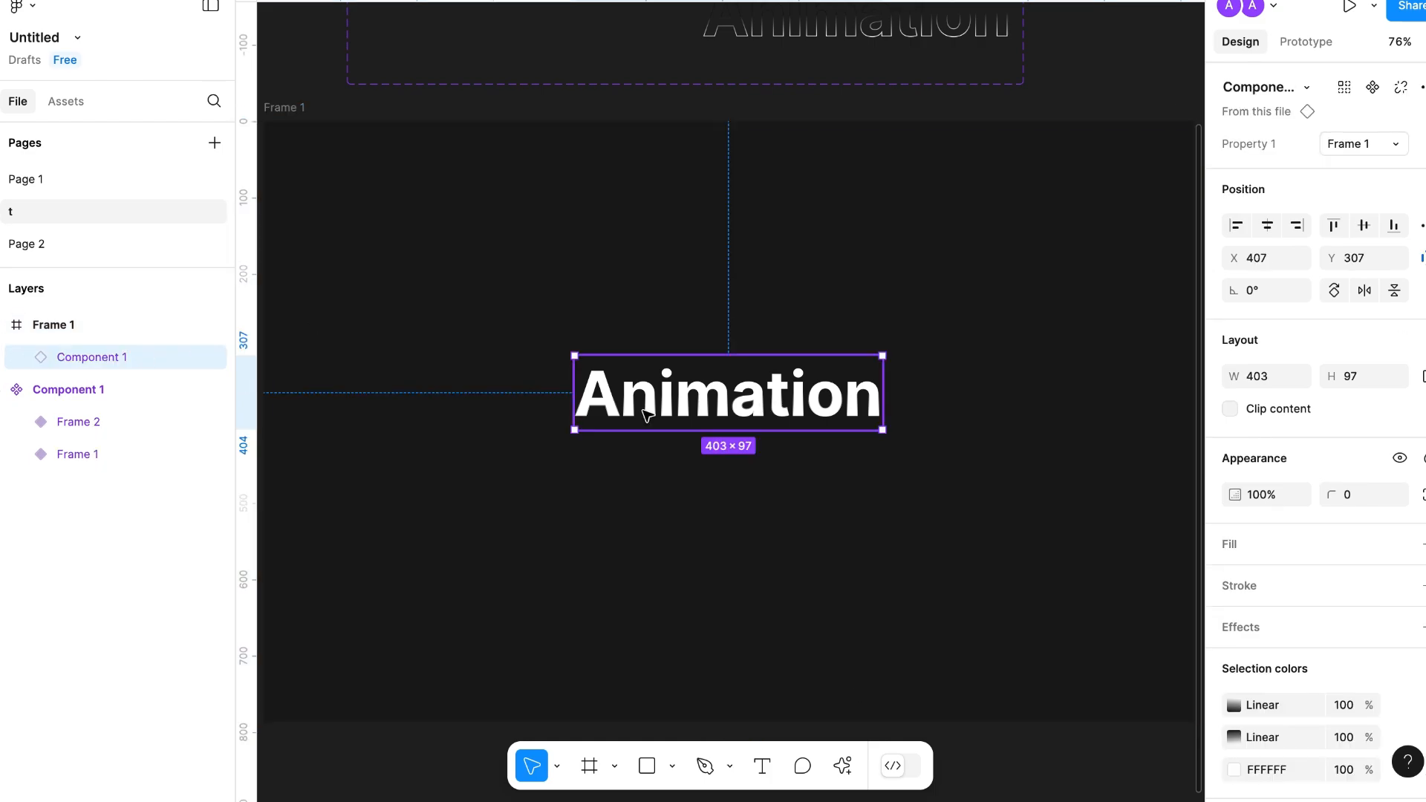
left_click(24, 356)
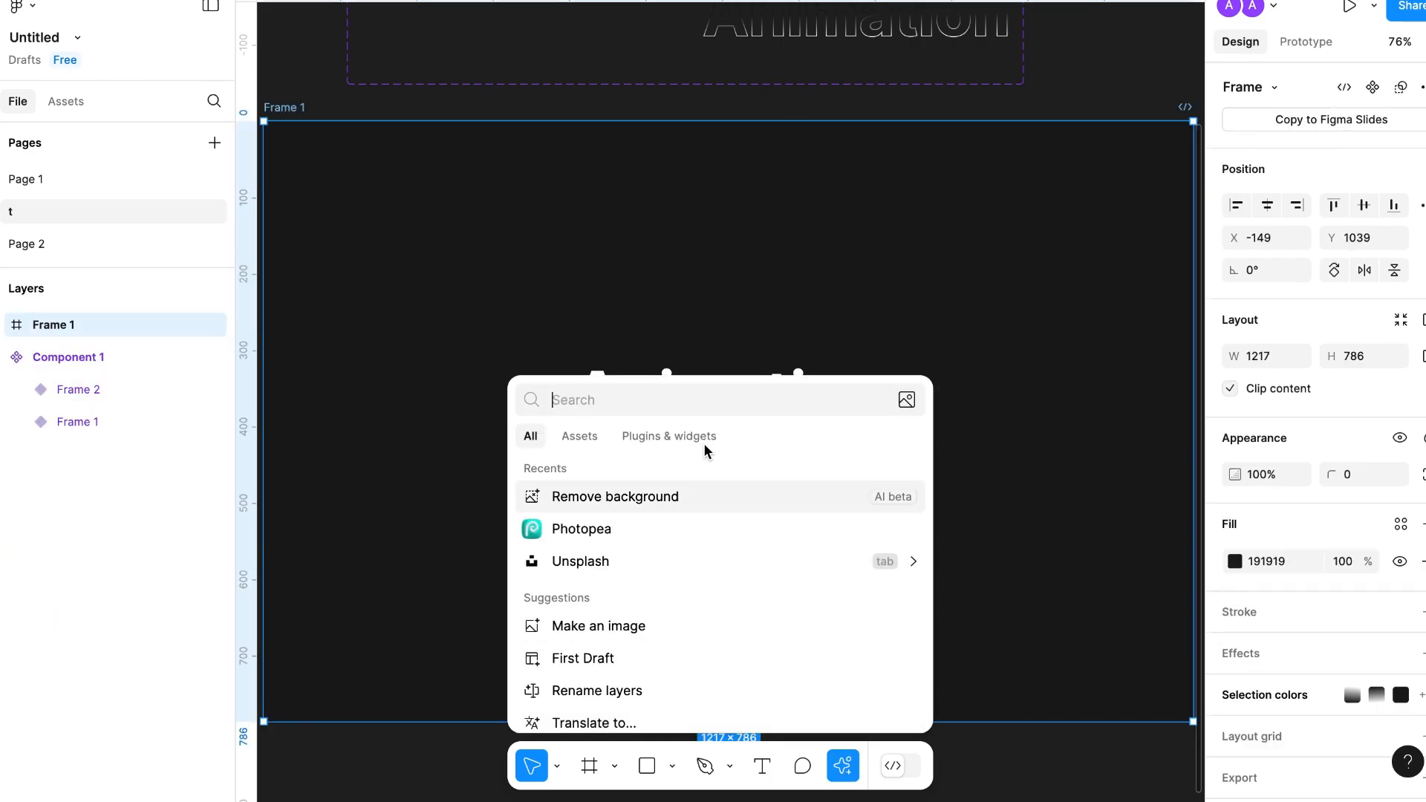
left_click(692, 436)
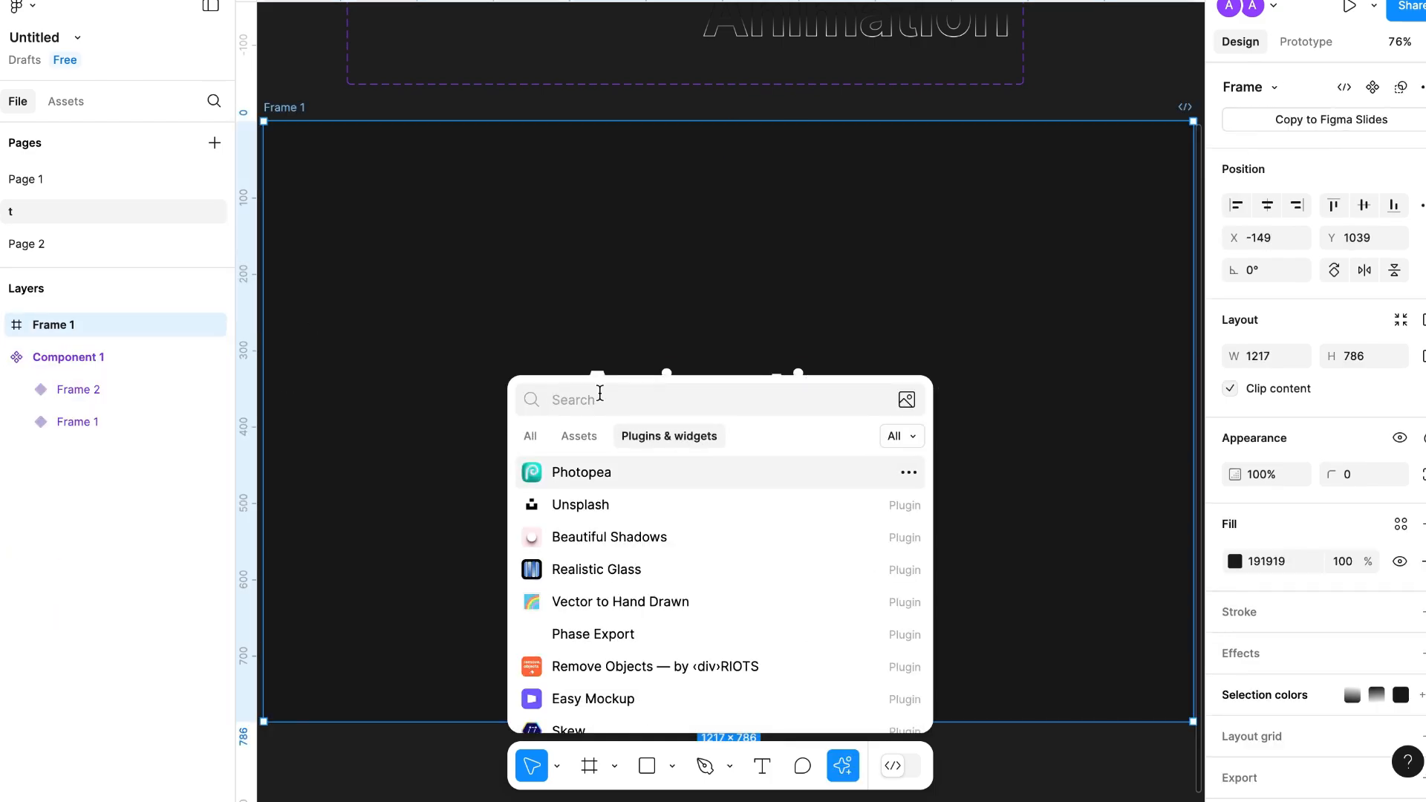
type("phase")
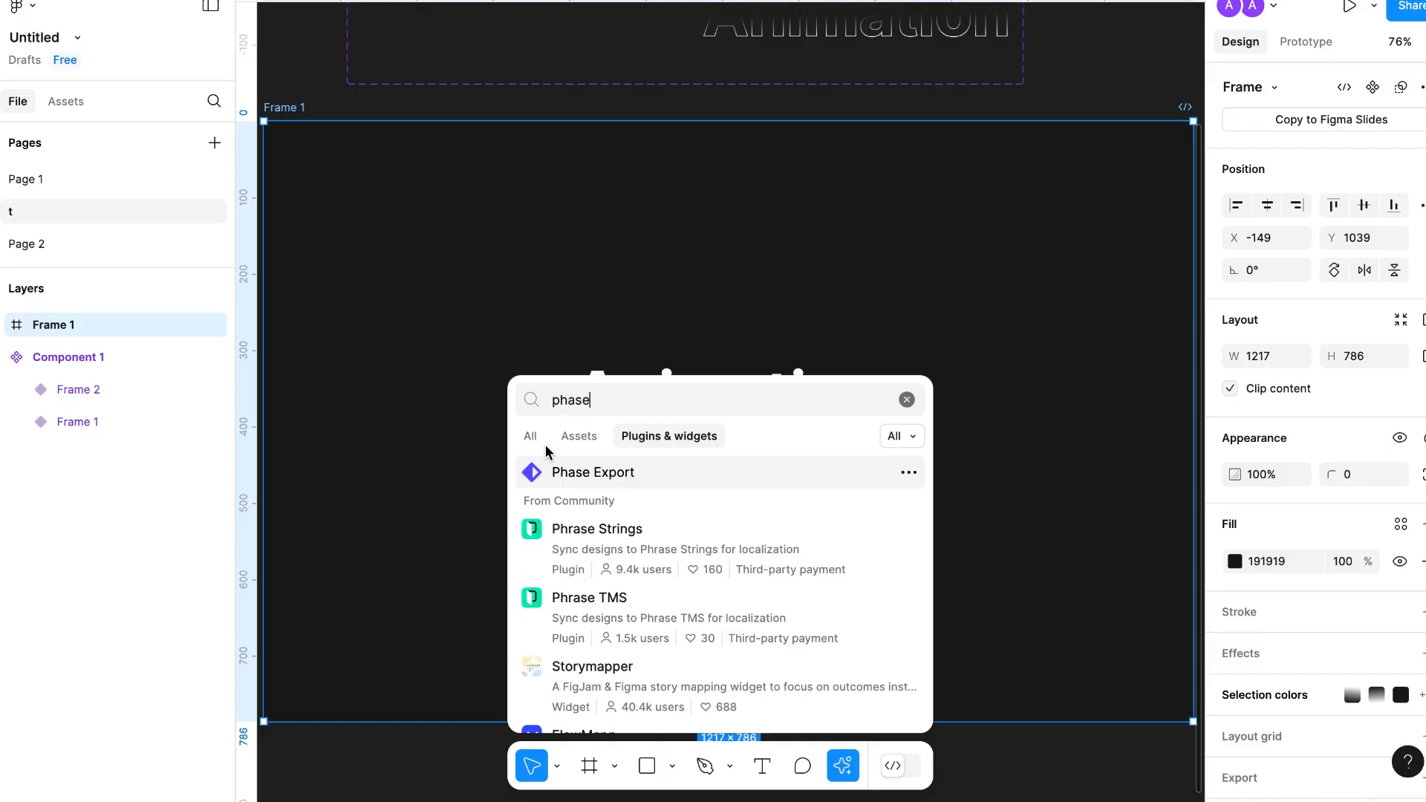
left_click(585, 475)
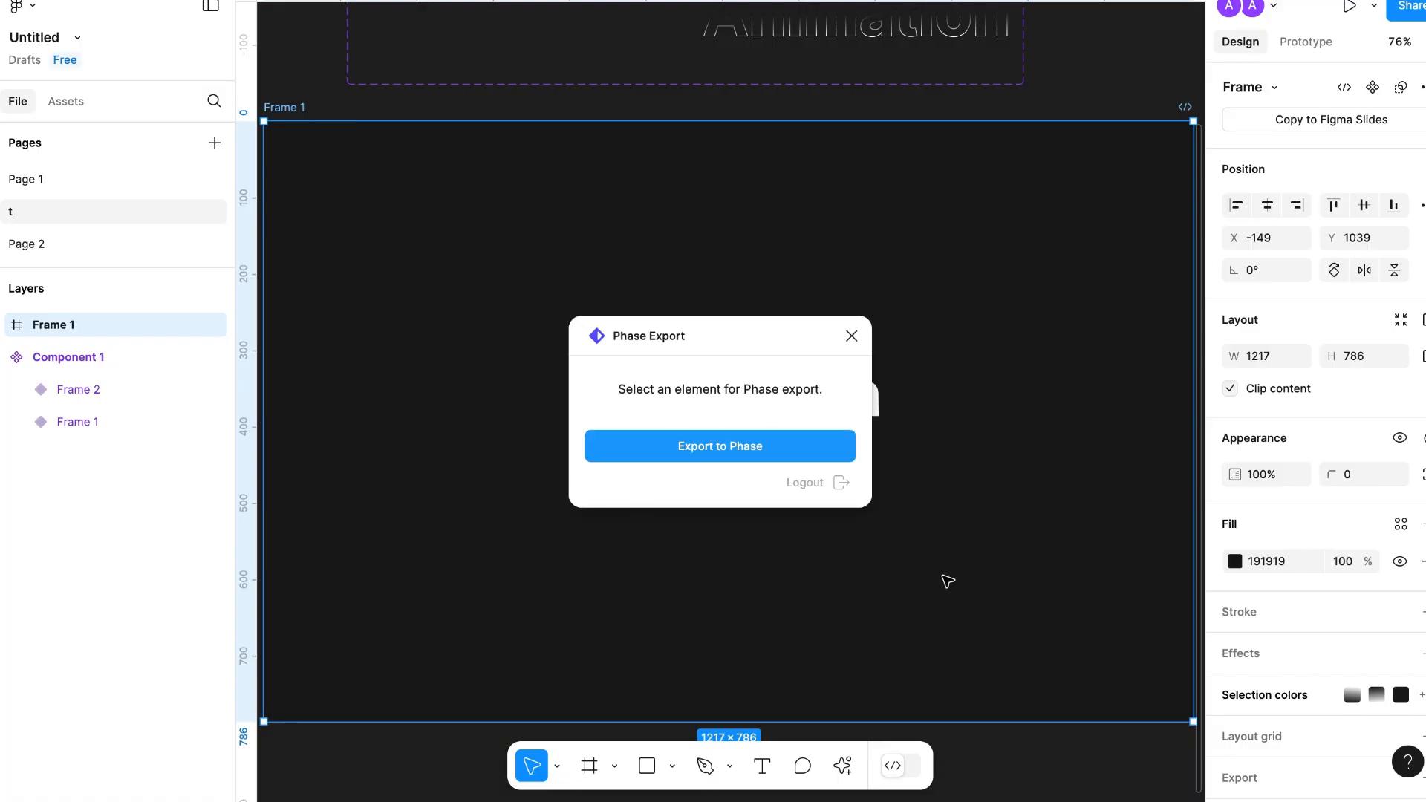
Export Frame 1 to Phase and dismiss the getting-started introduction in the Phase editor
left_click(729, 447)
left_click(715, 455)
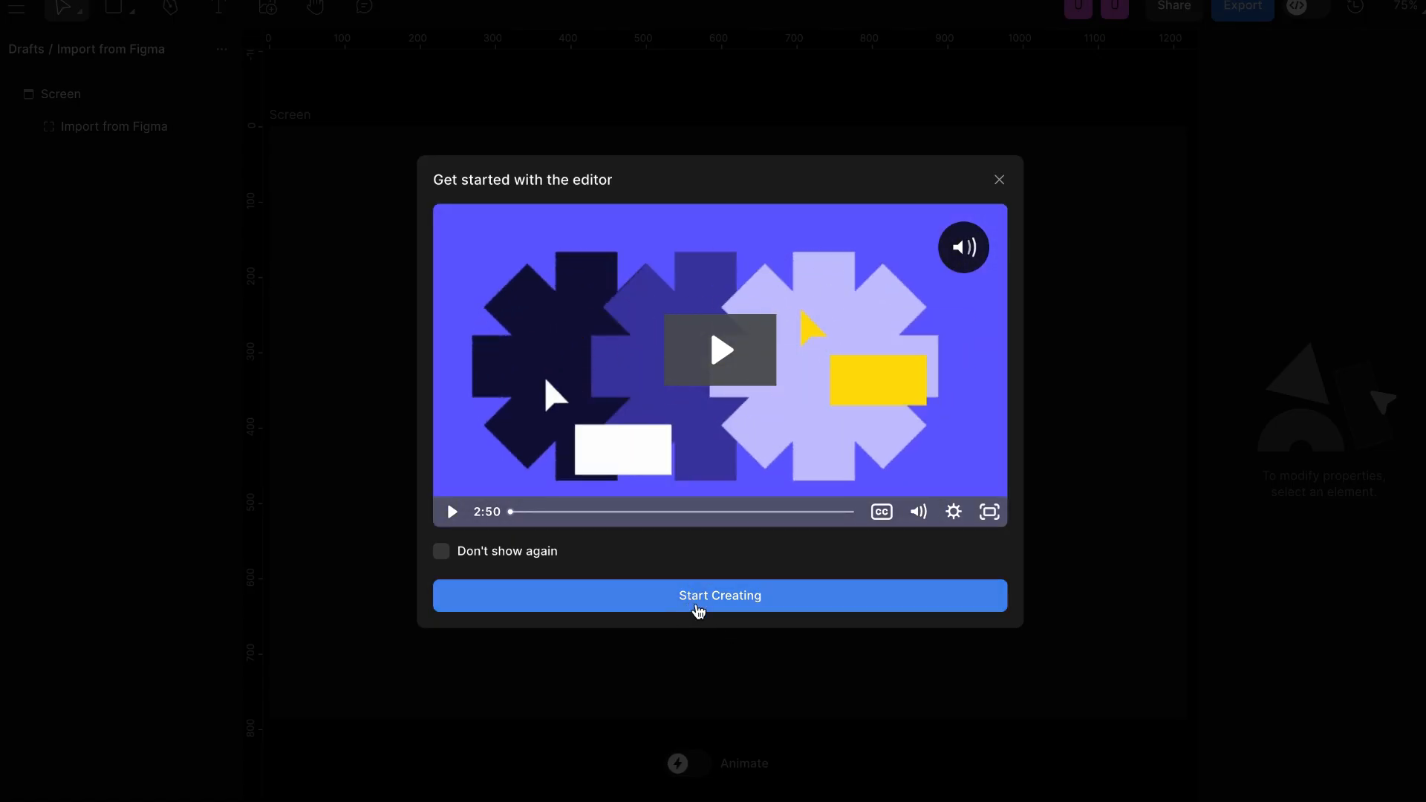
left_click(692, 604)
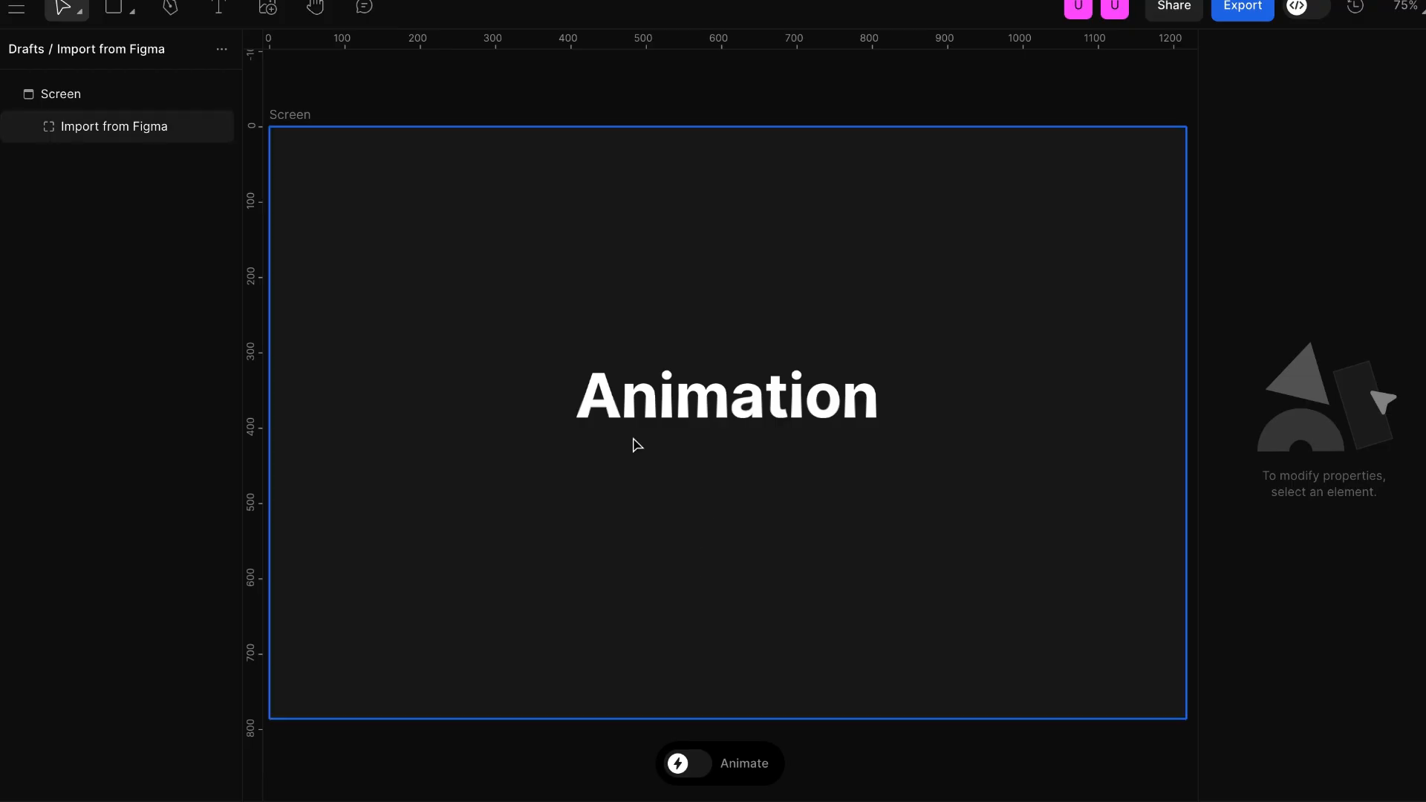
Turn on animation mode and select the Import from Figma container
left_click(419, 272)
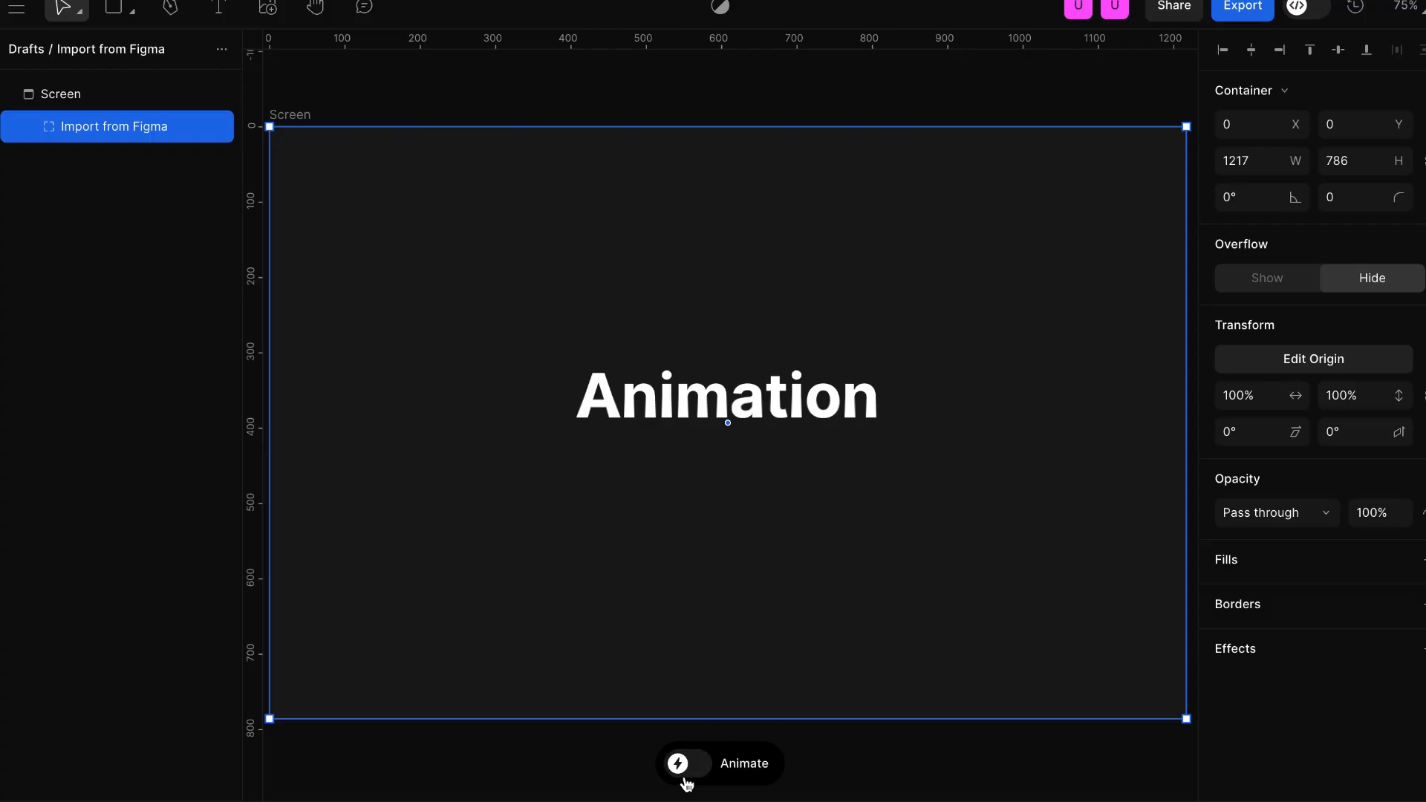
left_click(709, 773)
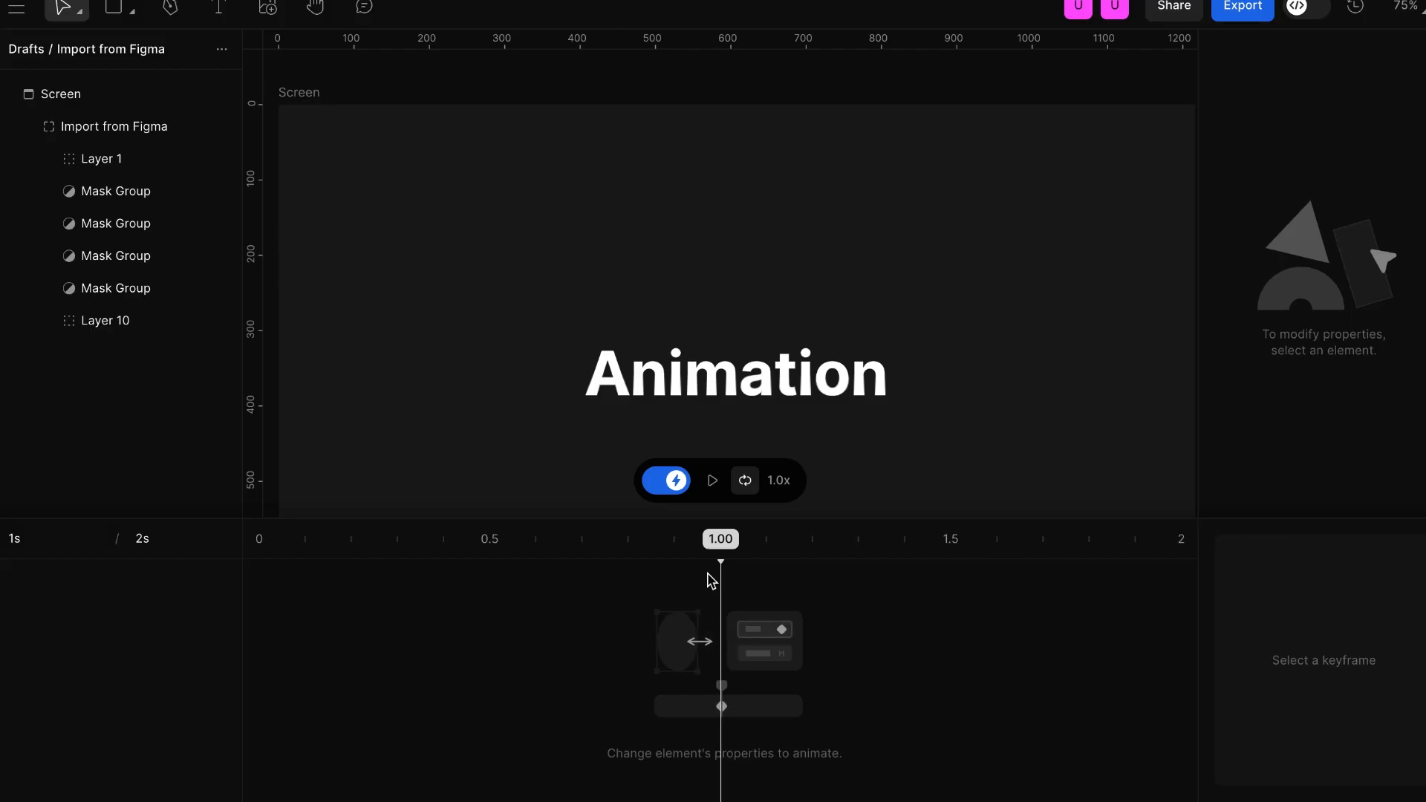
left_click(479, 264)
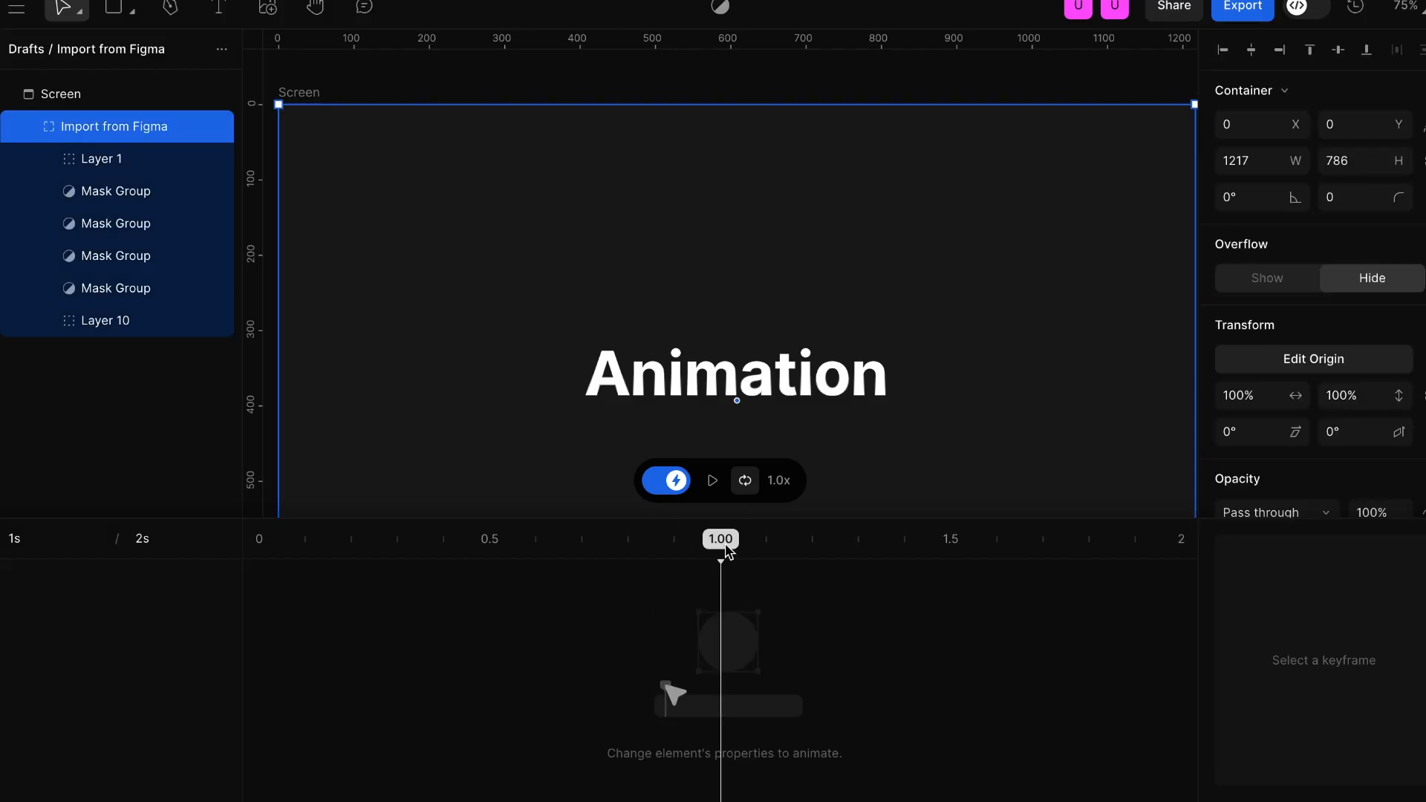
Add width and height keyframes to the Import from Figma container at 0 s
left_click(260, 541)
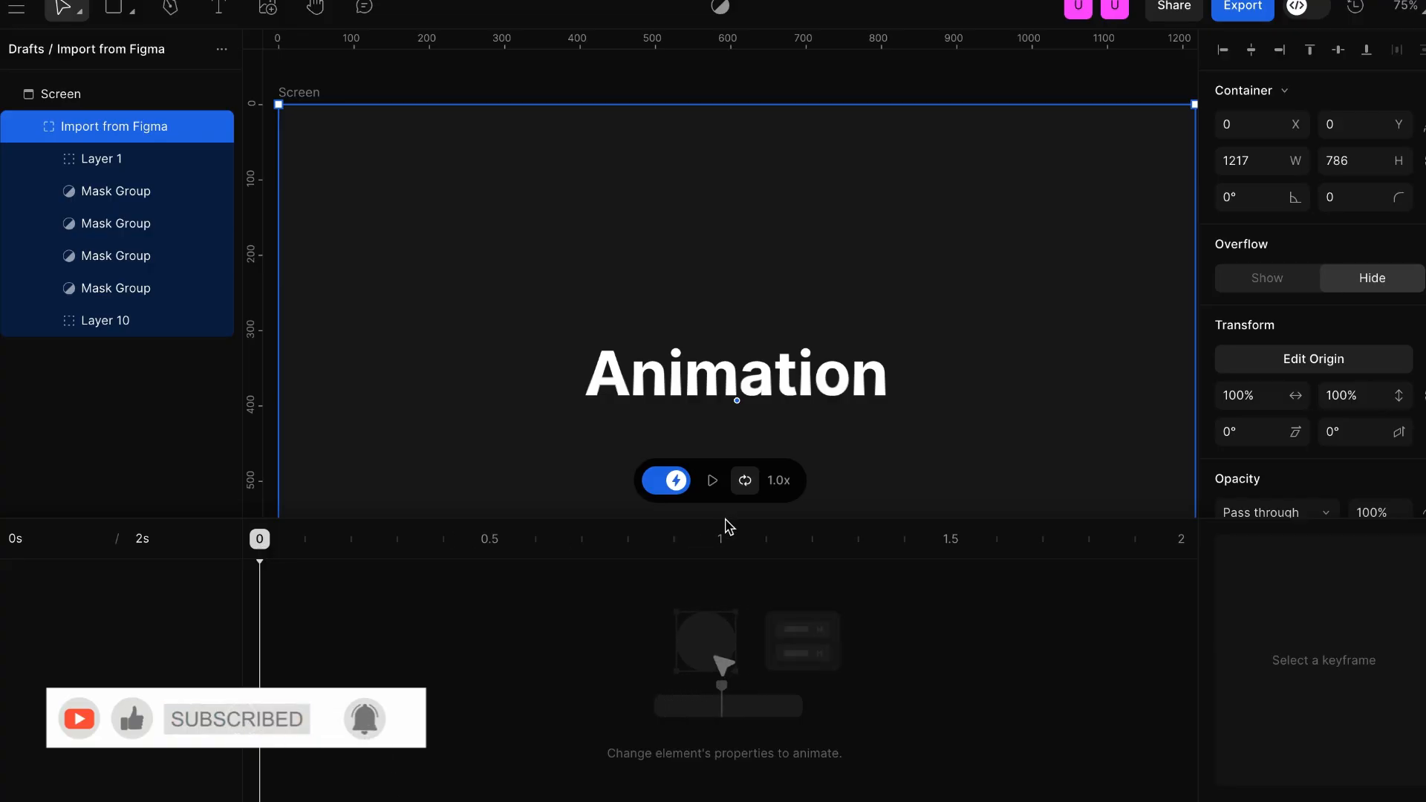
left_click_drag(725, 517, 729, 557)
scroll(748, 423, "down", 2)
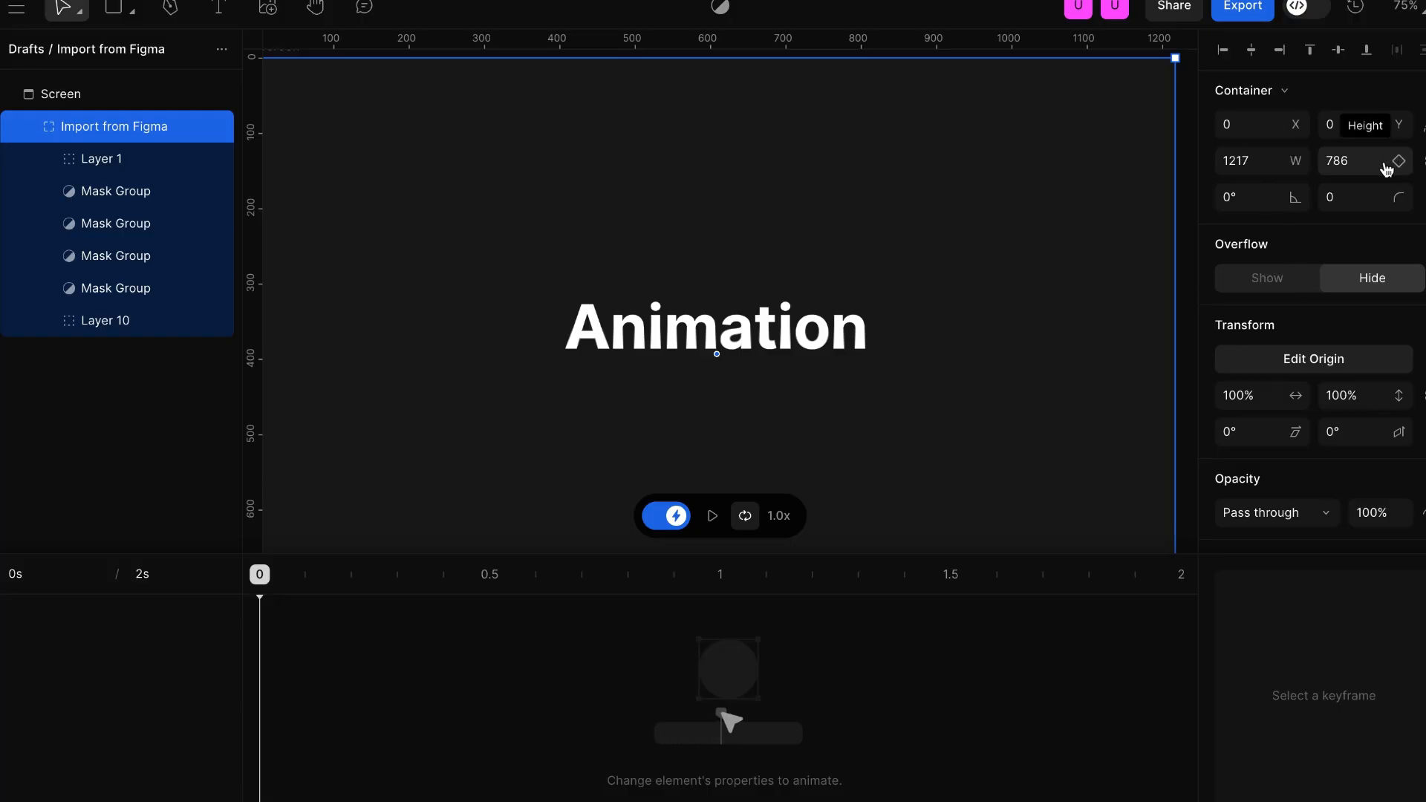
left_click(1296, 163)
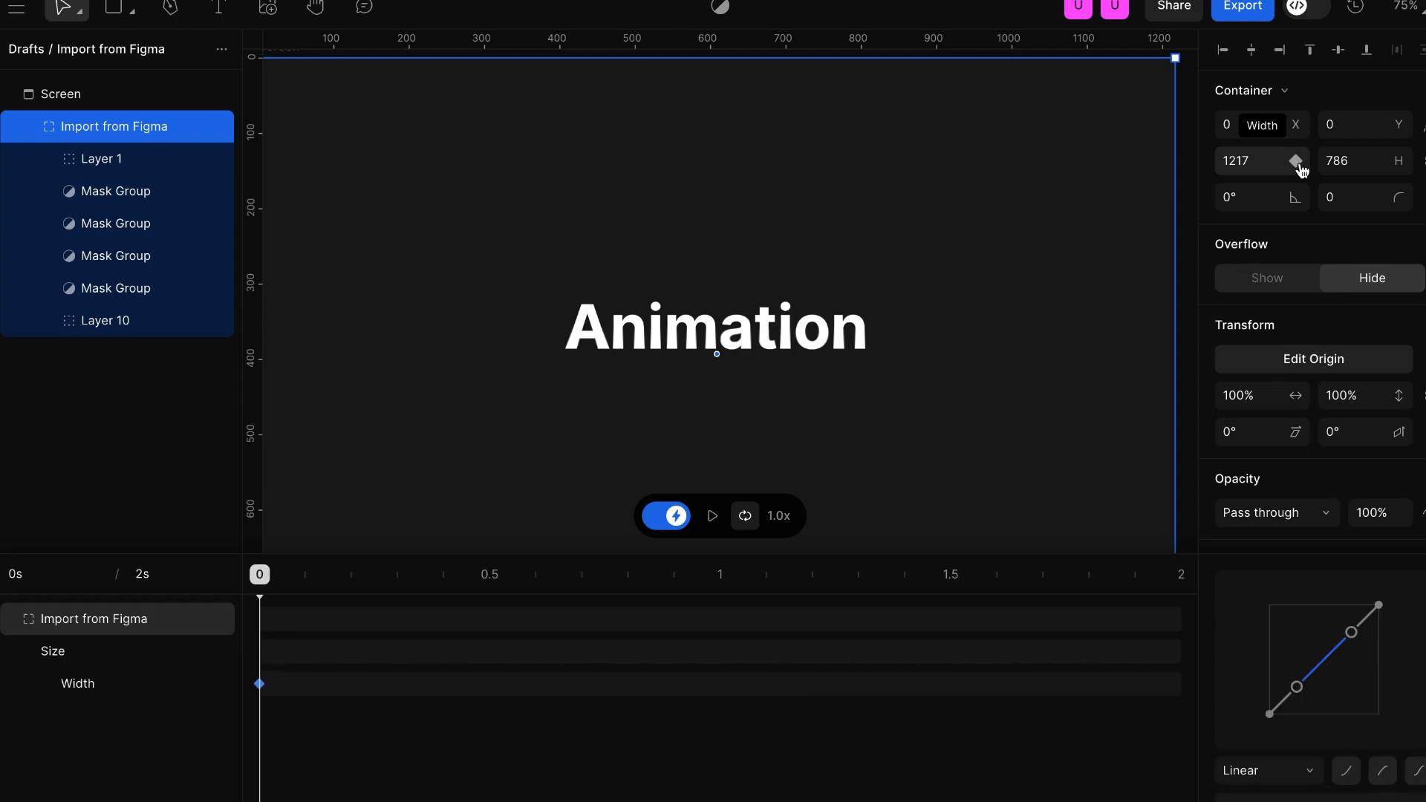
left_click(1399, 162)
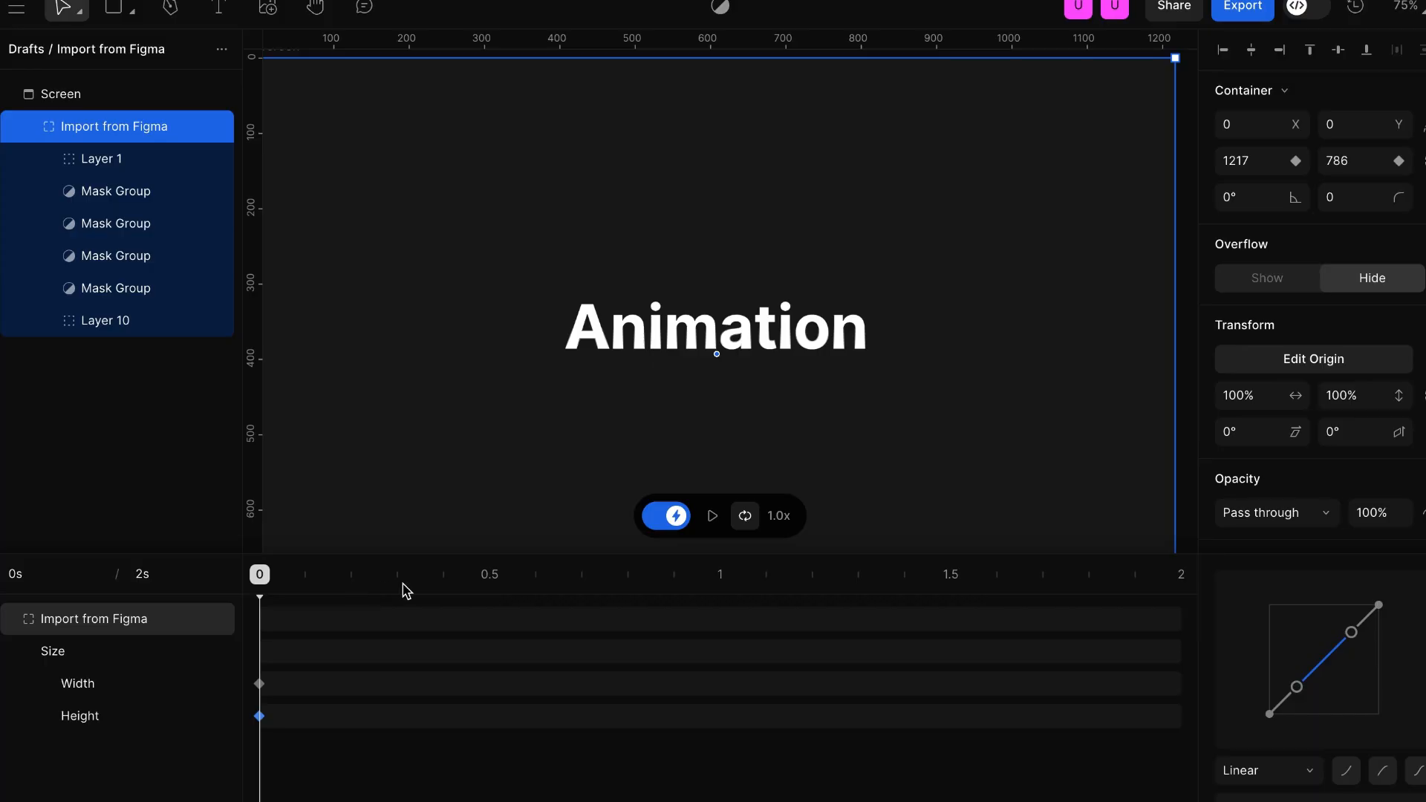
At 0.5 s, move the first Mask Group below the solid text to Y 368 and the second above it to Y 268
left_click(490, 597)
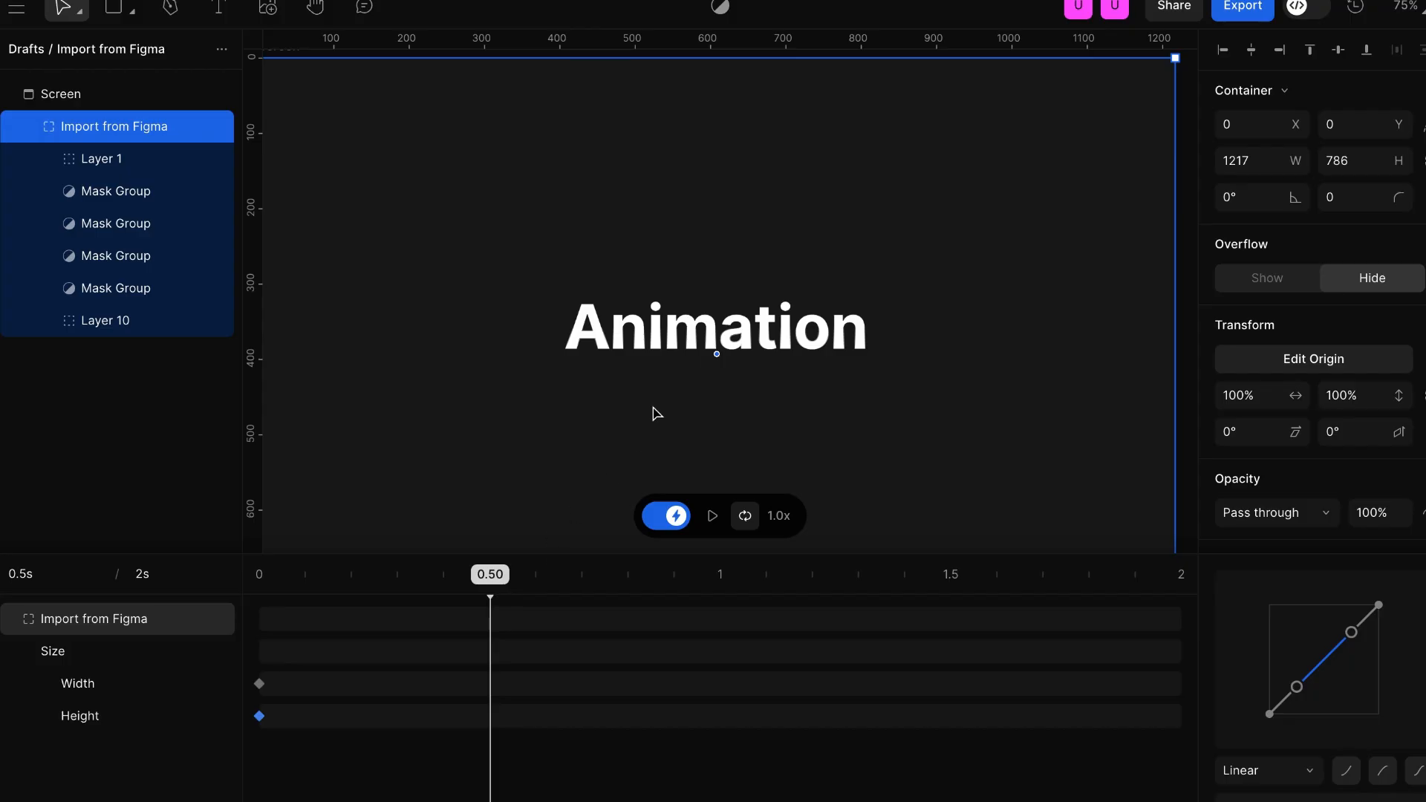
left_click(689, 336)
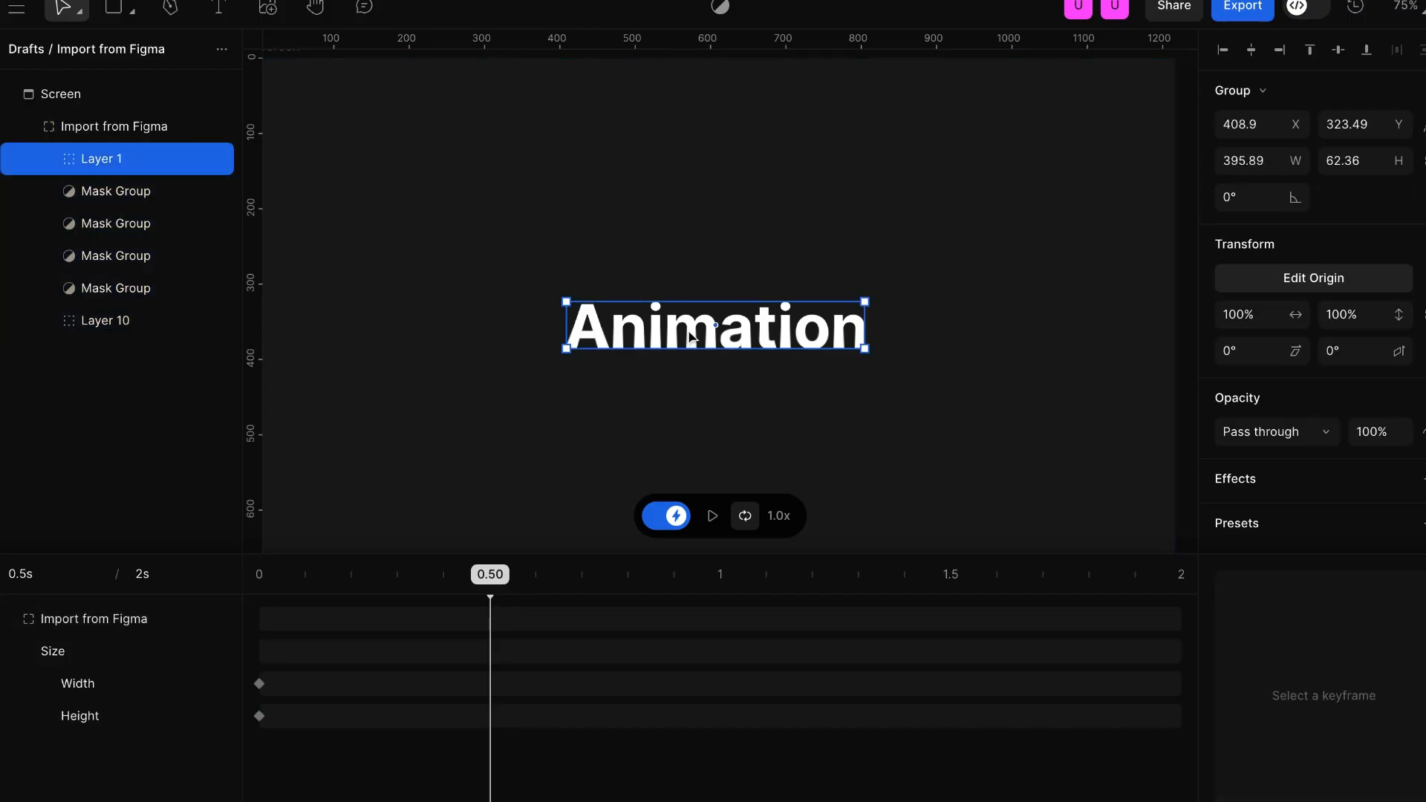
left_click(117, 195)
left_click_drag(714, 328, 713, 365)
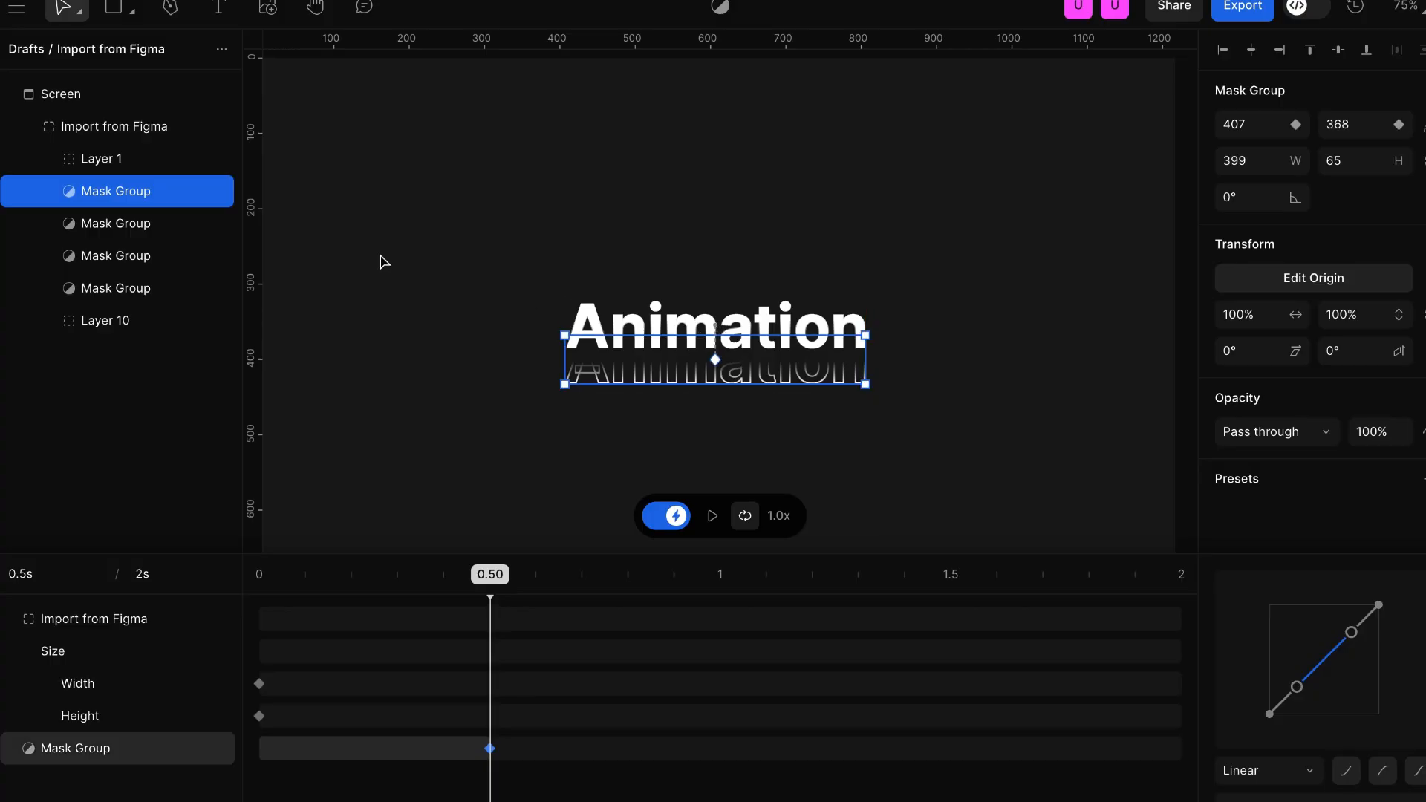
left_click(115, 223)
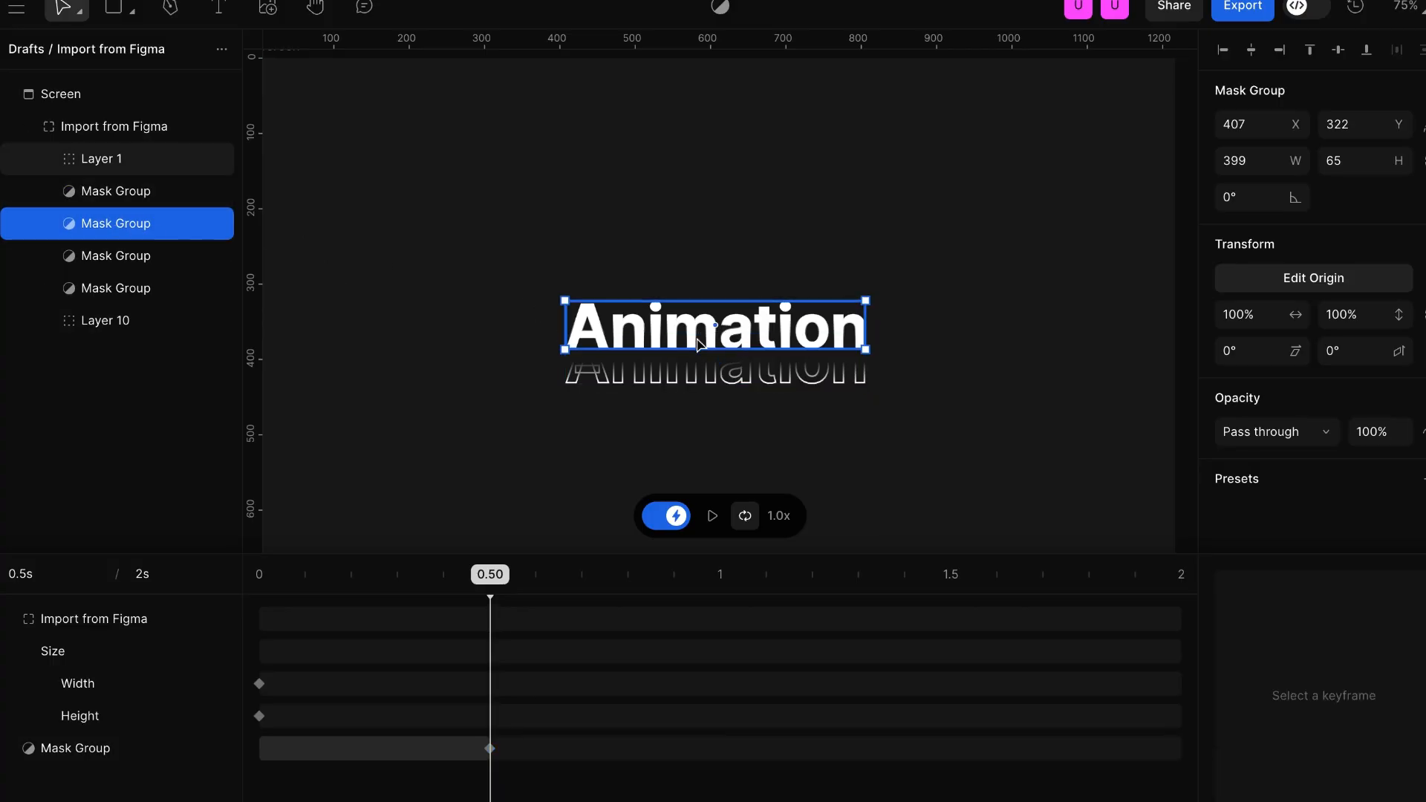
left_click_drag(698, 344, 710, 289)
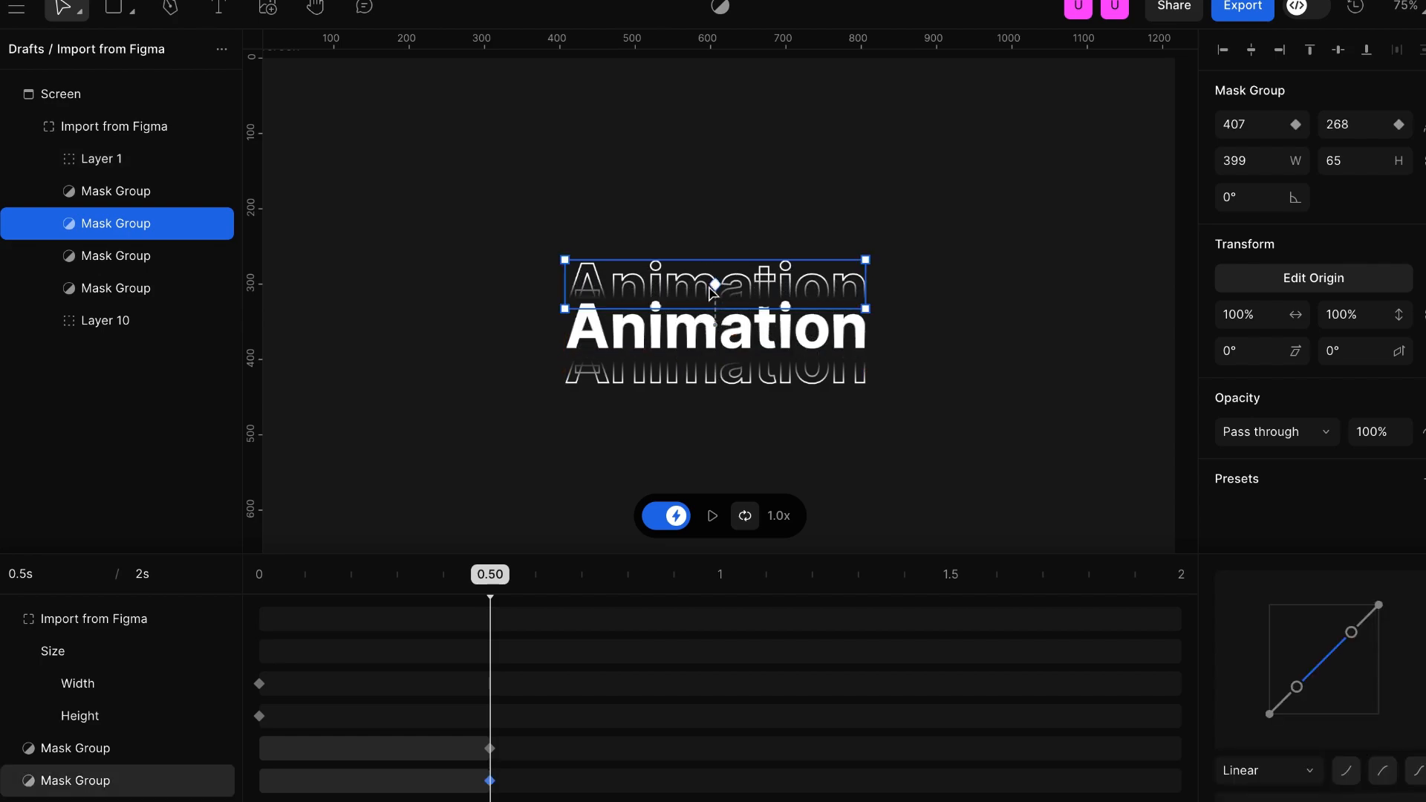
At 0.5 s, move the third Mask Group up to Y 203 and the fourth down to Y 422
left_click(122, 256)
left_click_drag(713, 311, 714, 243)
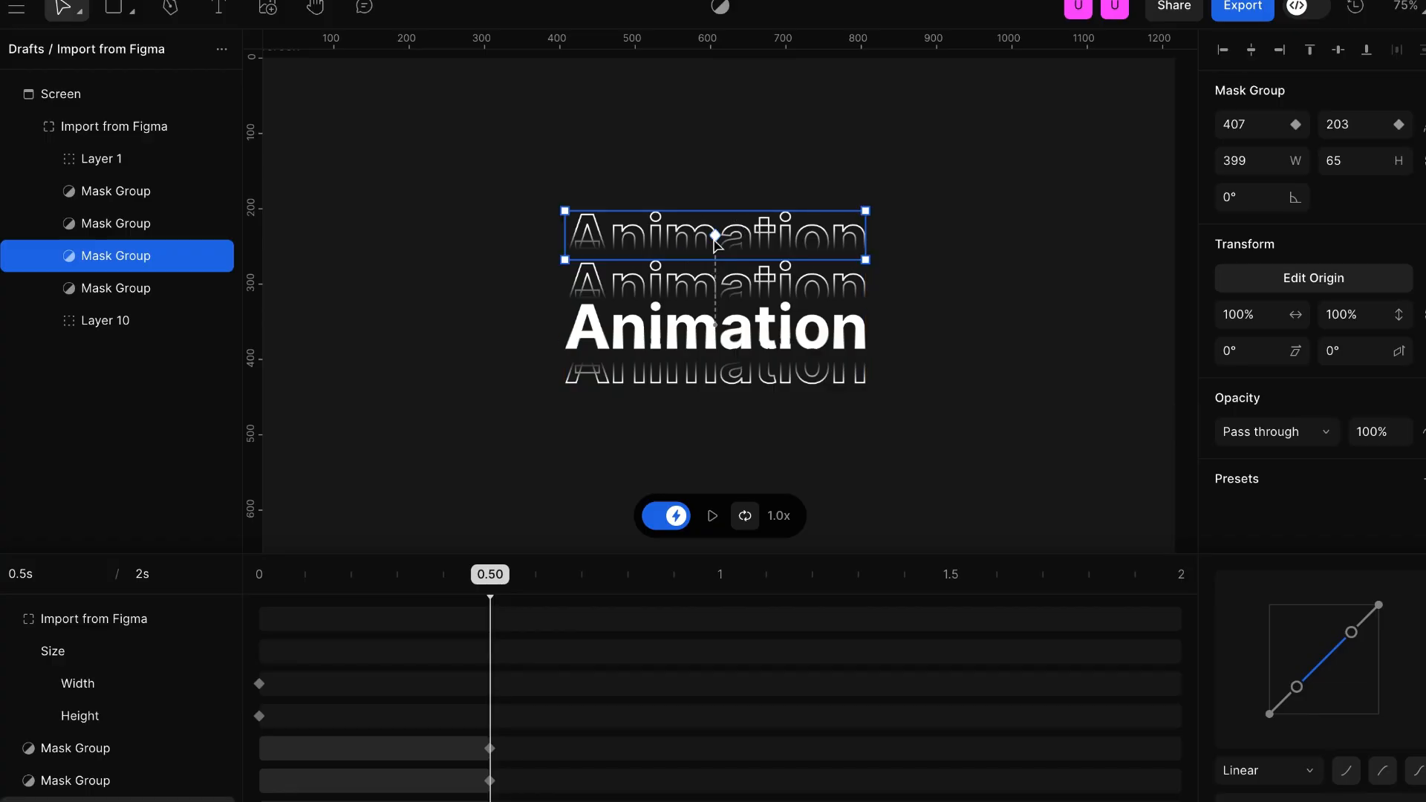
left_click(85, 296)
left_click_drag(718, 330, 721, 406)
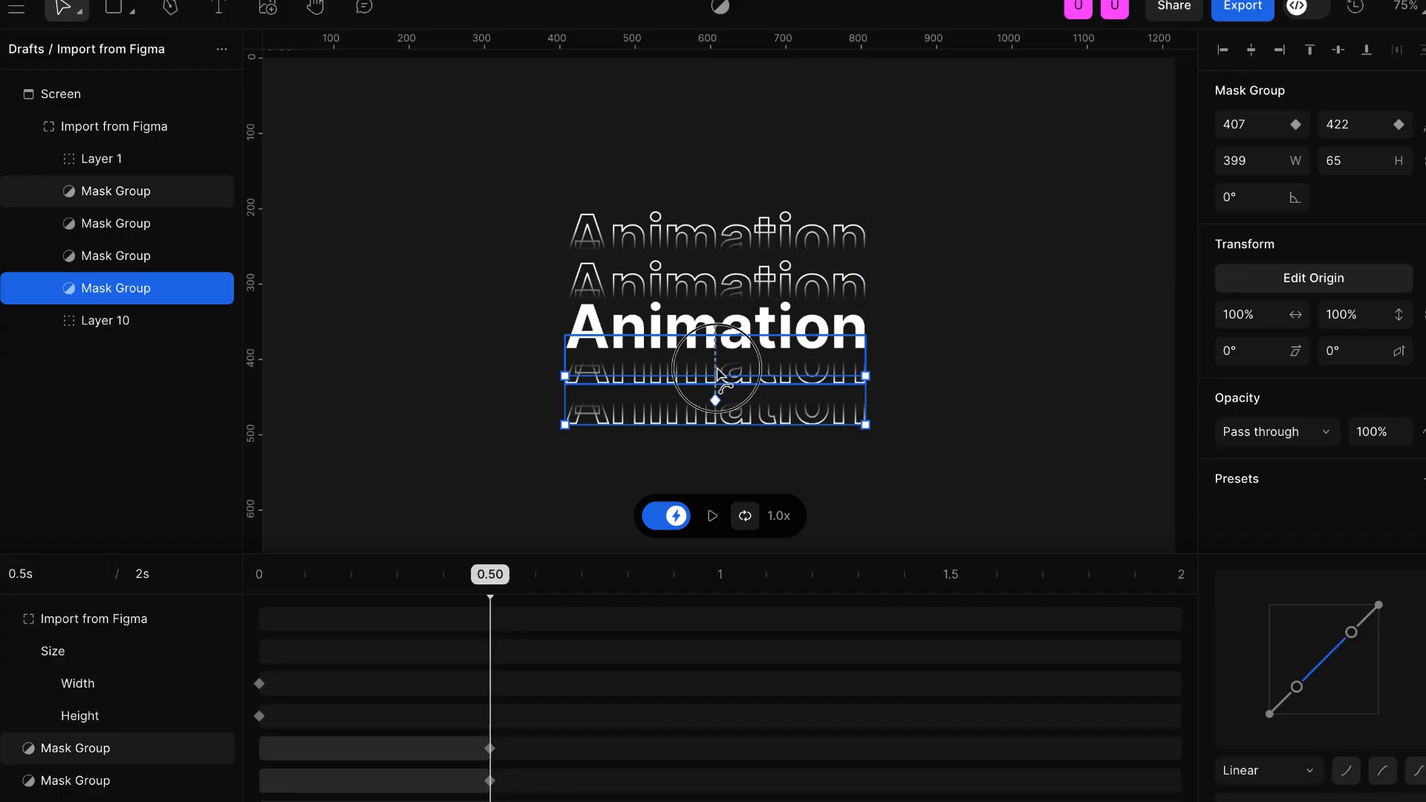
Shift the first Mask Group slightly down to Y 376 at 0.5 s to even out the spacing
left_click(717, 374)
left_click(746, 373)
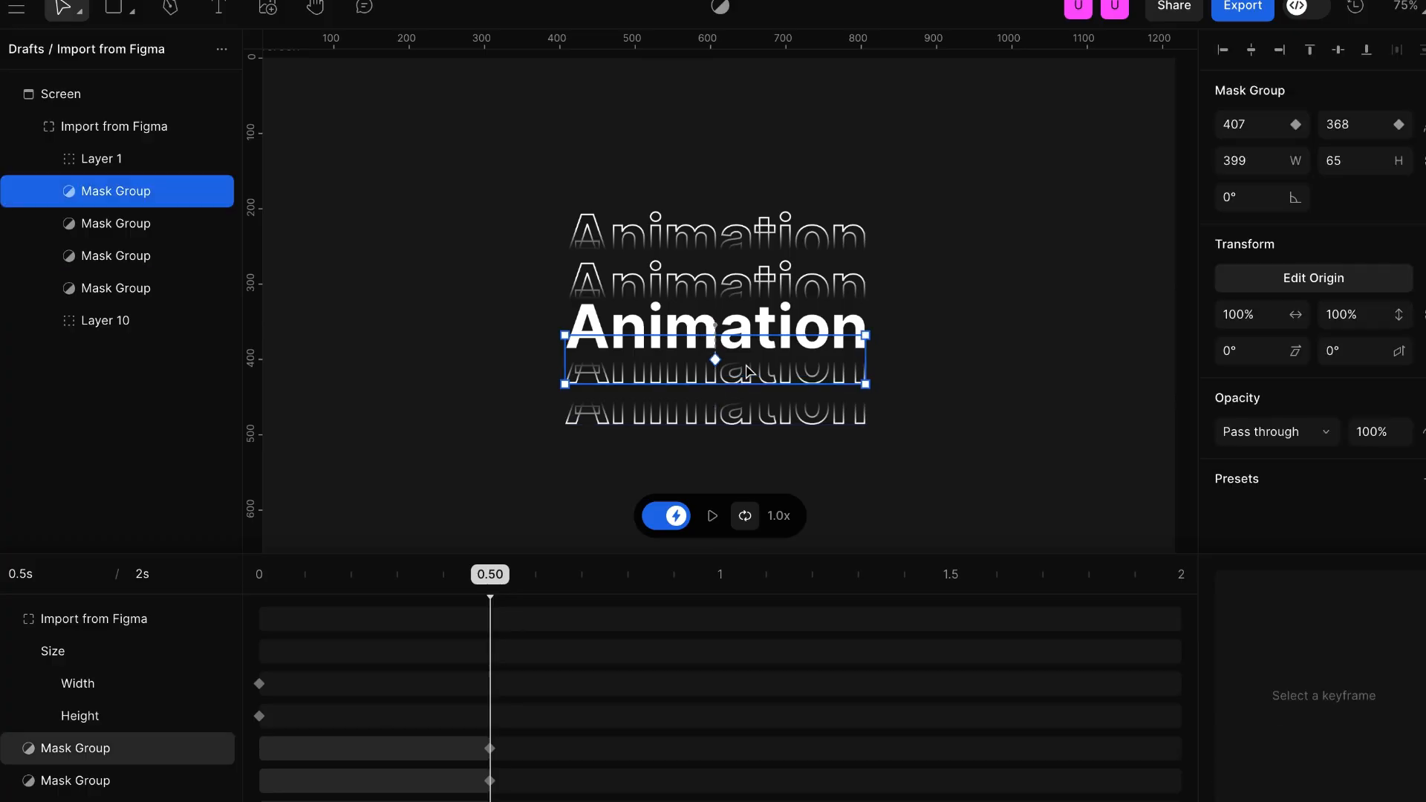
left_click_drag(738, 373, 737, 381)
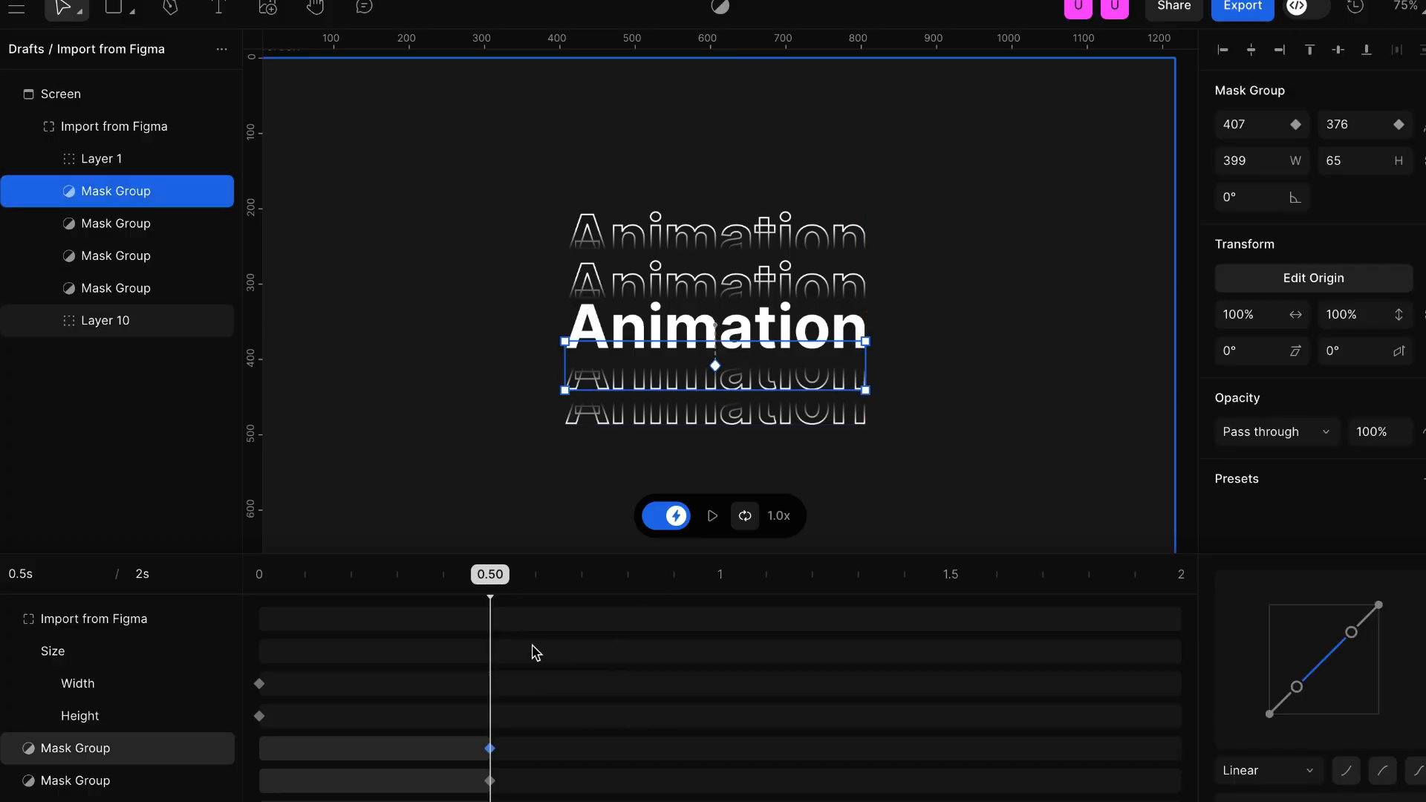
Add width and height keyframes to the Import from Figma container at 0.5 s
left_click(998, 266)
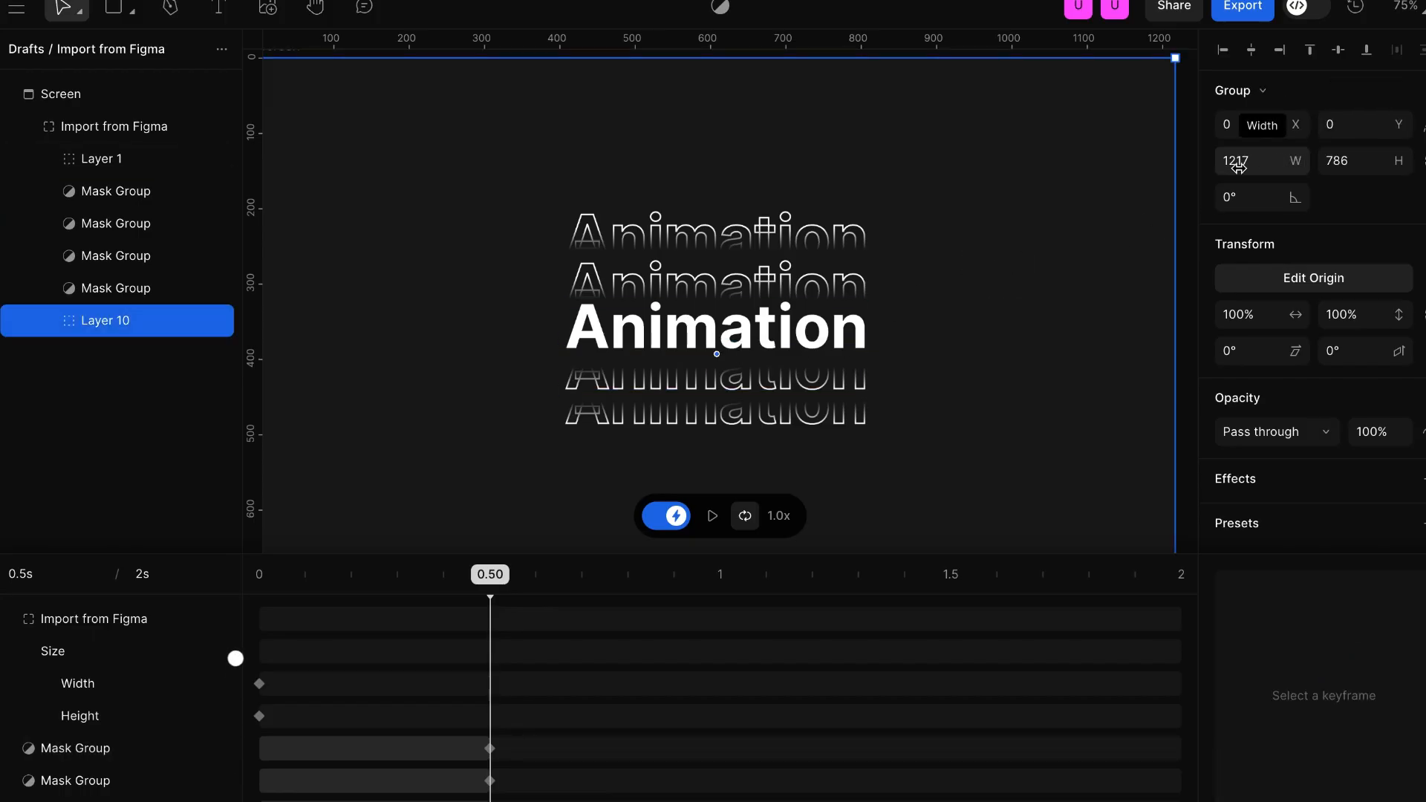
left_click(134, 128)
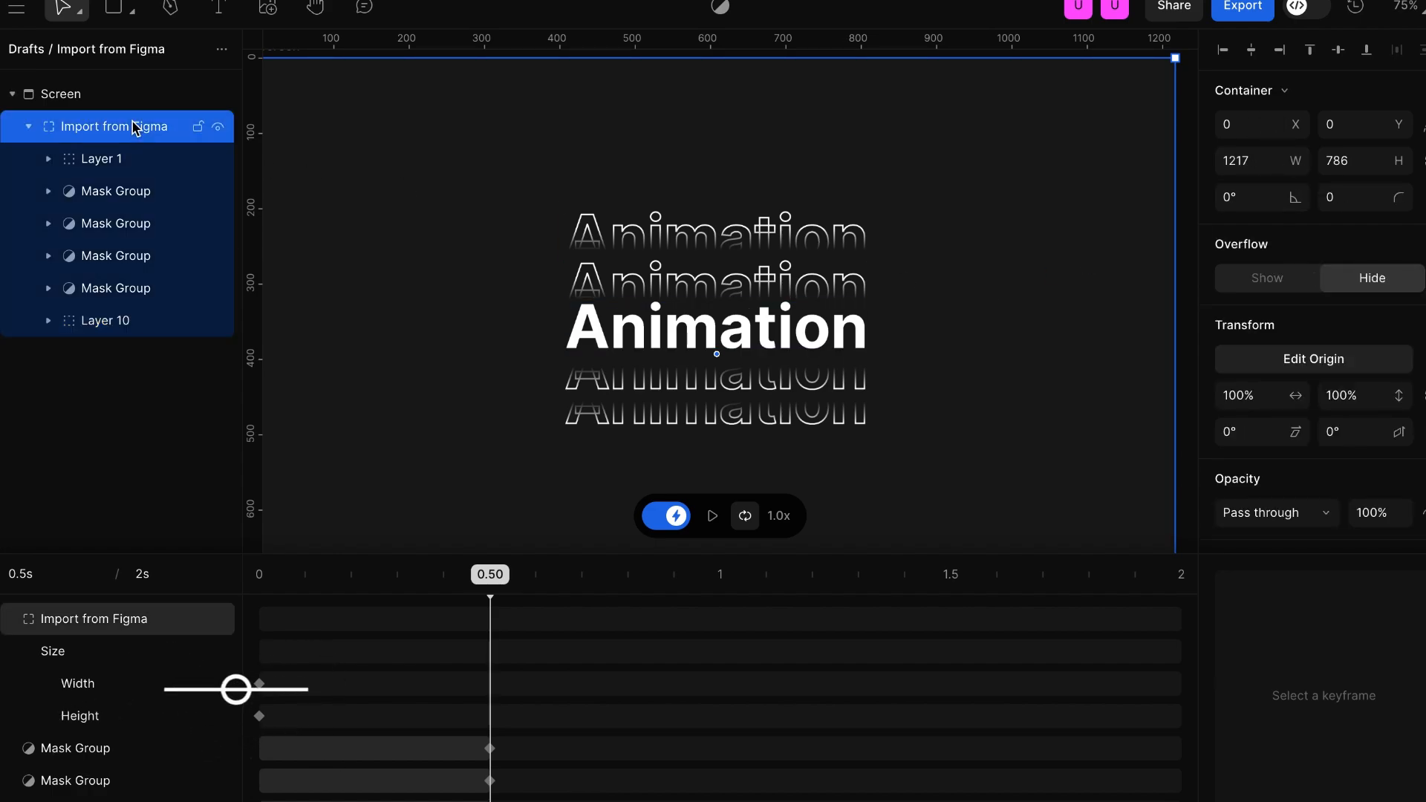
left_click(1297, 162)
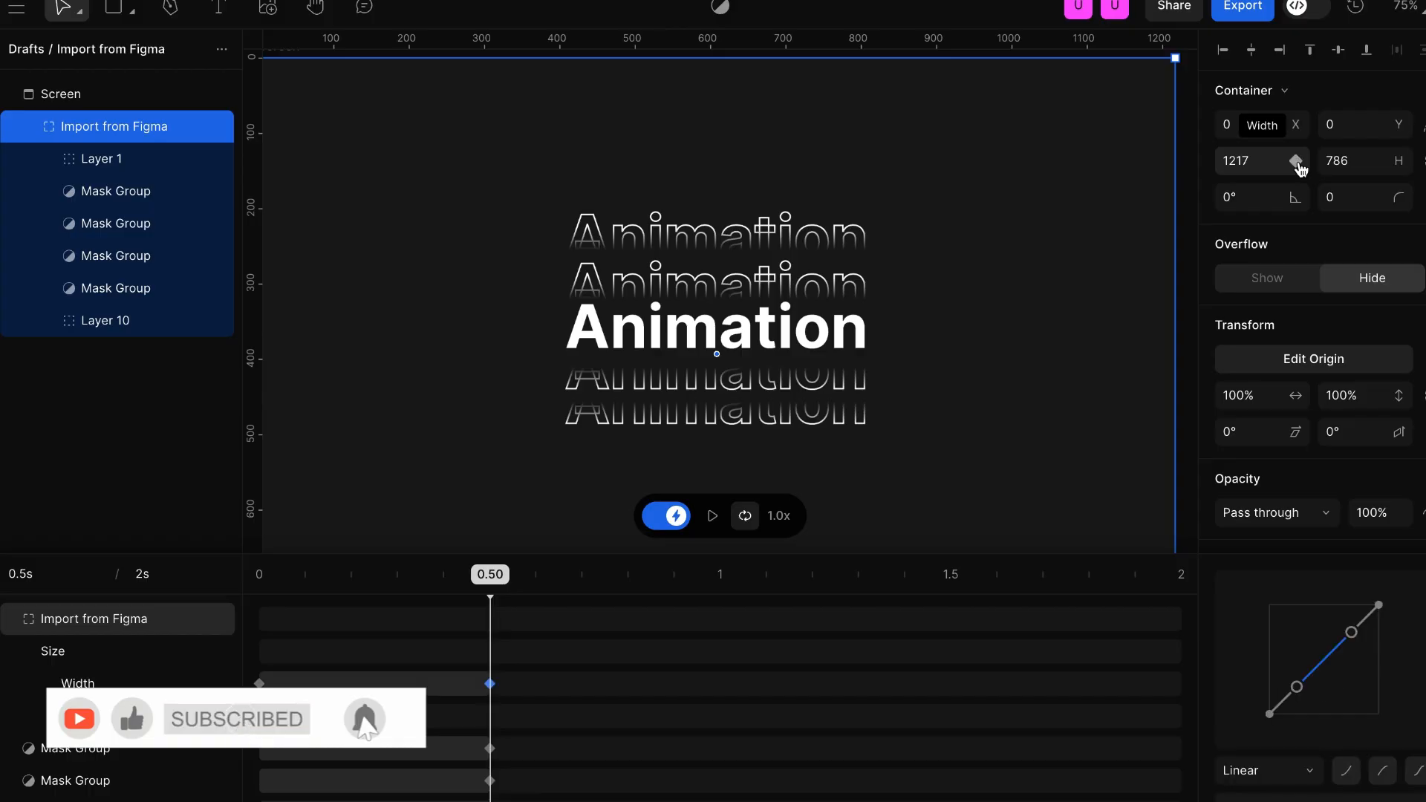
left_click(1402, 163)
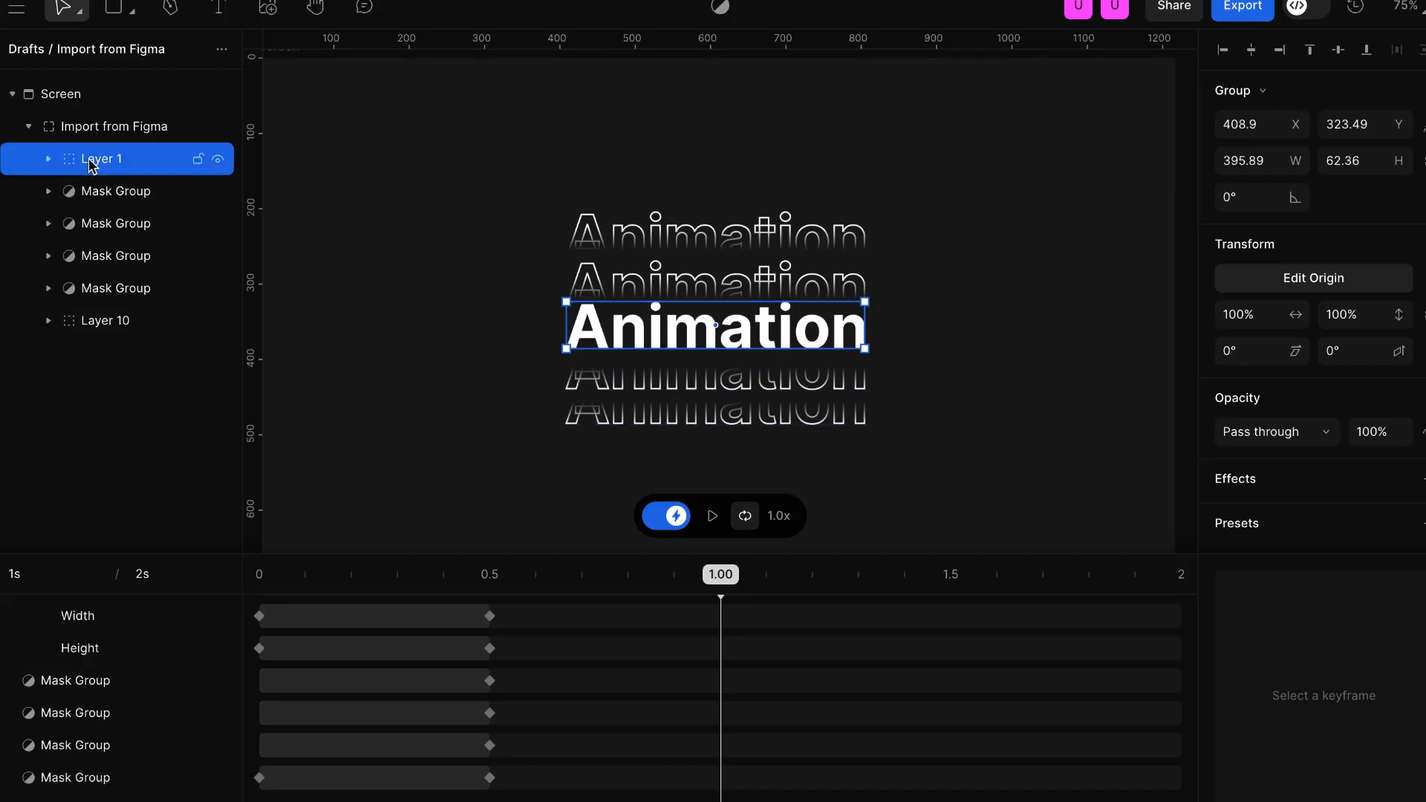
At 1 s, align Layer 1 and all four Mask Groups on their vertical centers so they stack together
left_click(96, 288, "shift")
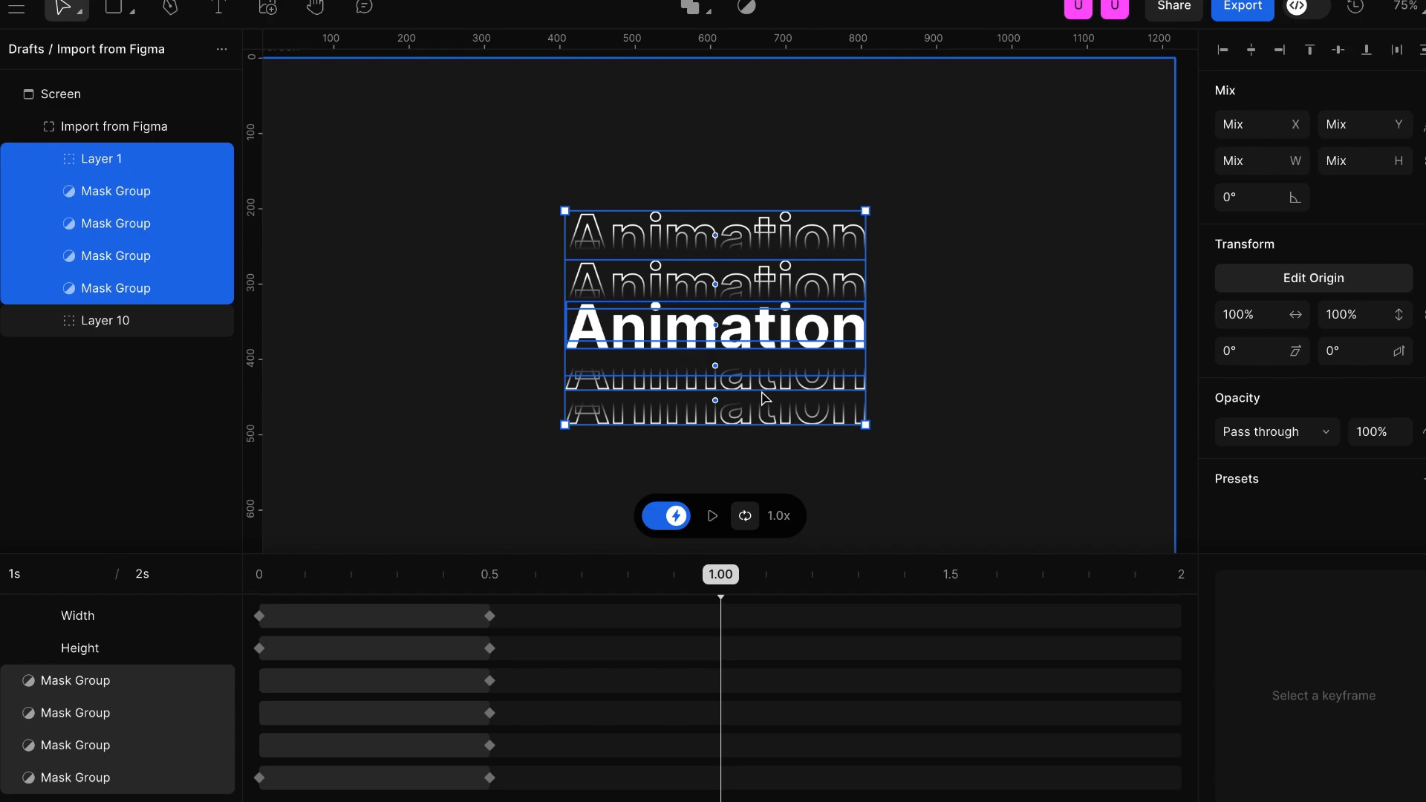
left_click(1338, 54)
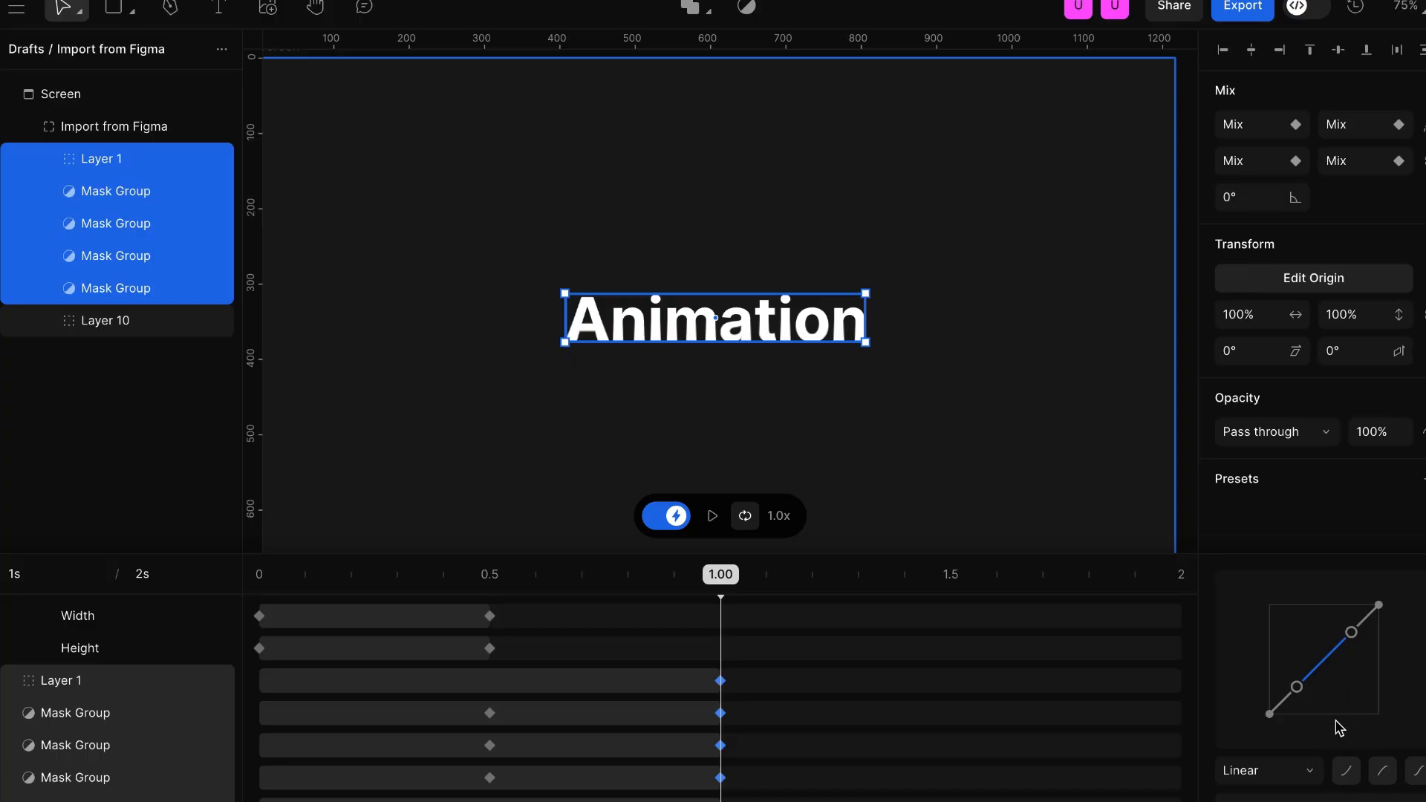
Give the selected 1 s keyframes an Ease in out curve steepened into a custom S-shape, and play the animation
left_click(1418, 772)
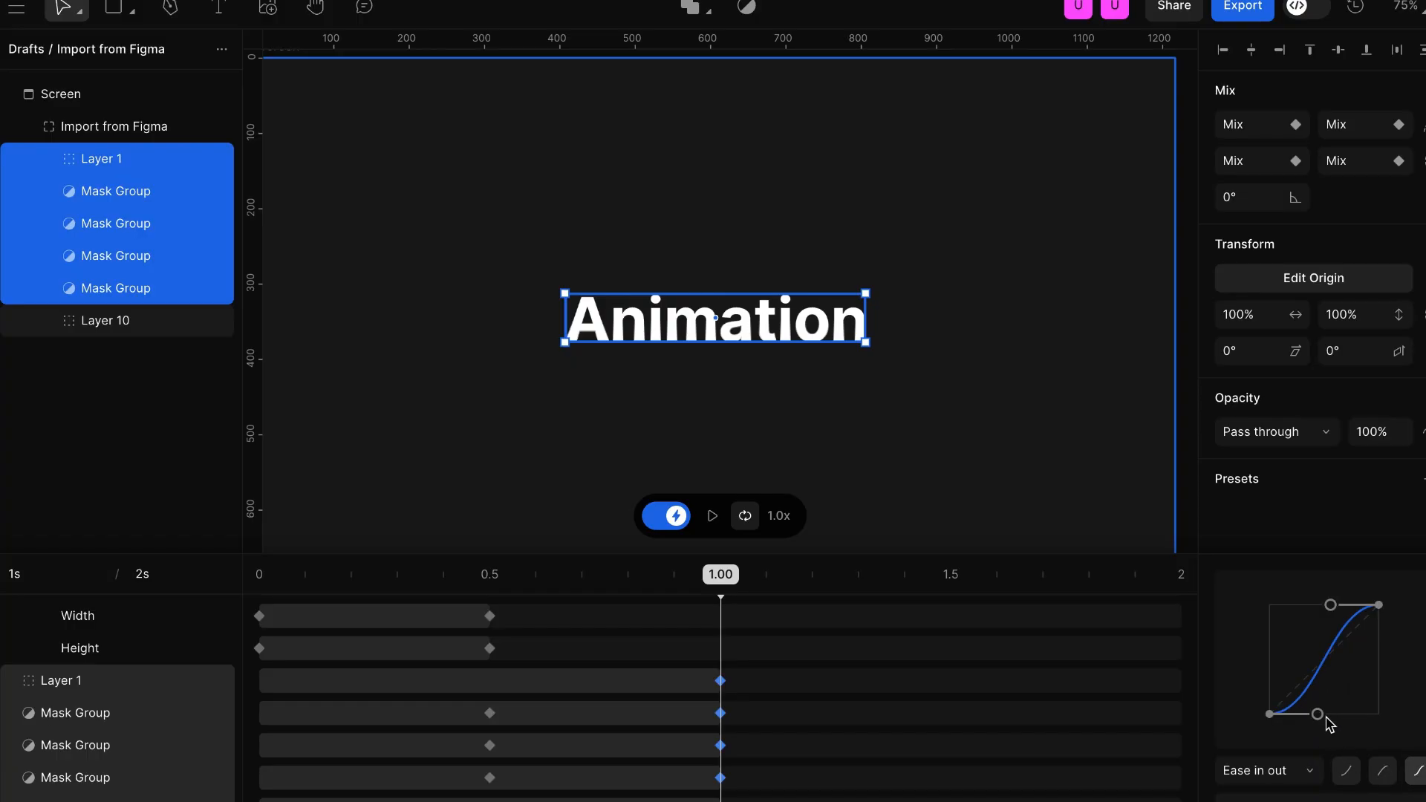
left_click_drag(1318, 715, 1369, 714)
left_click_drag(1329, 607, 1292, 612)
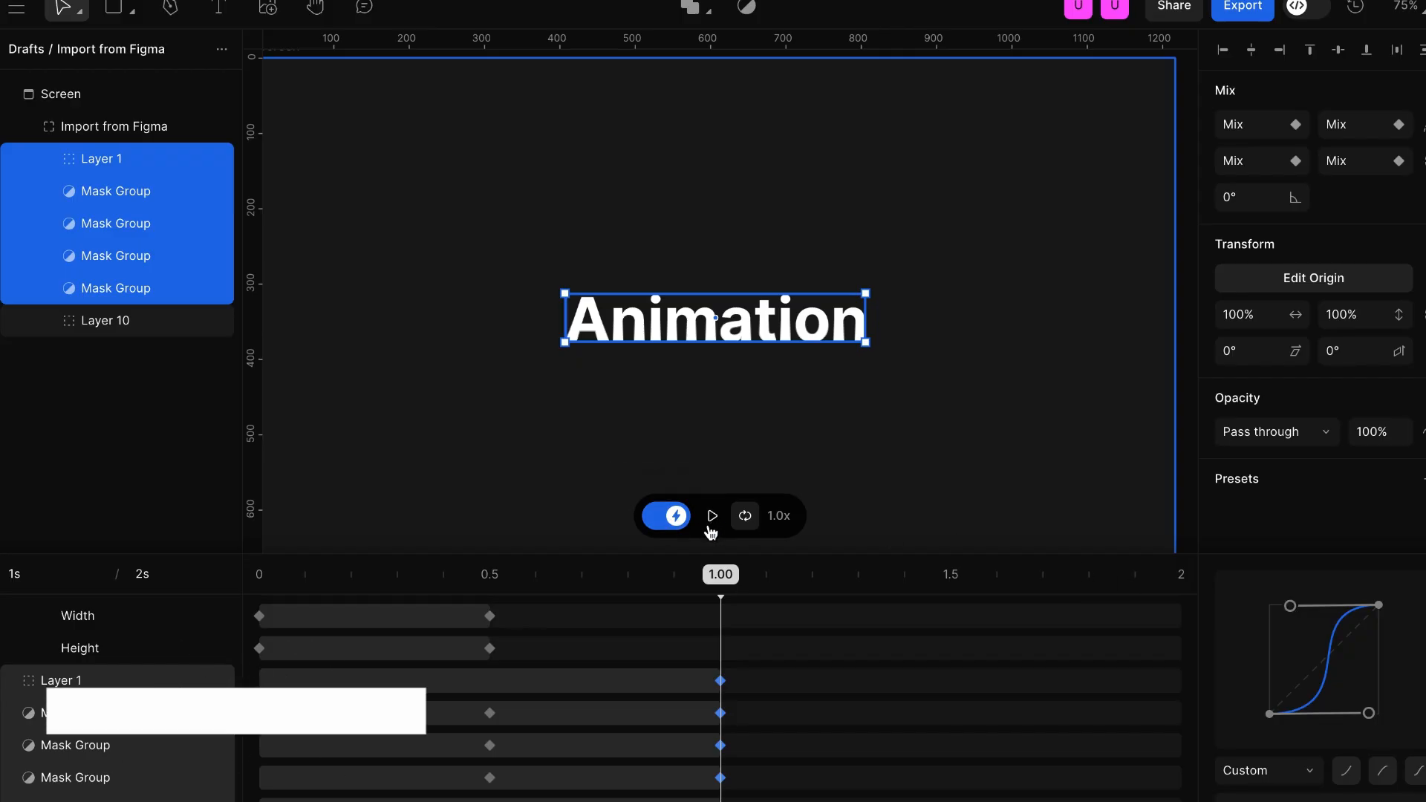
left_click(713, 530)
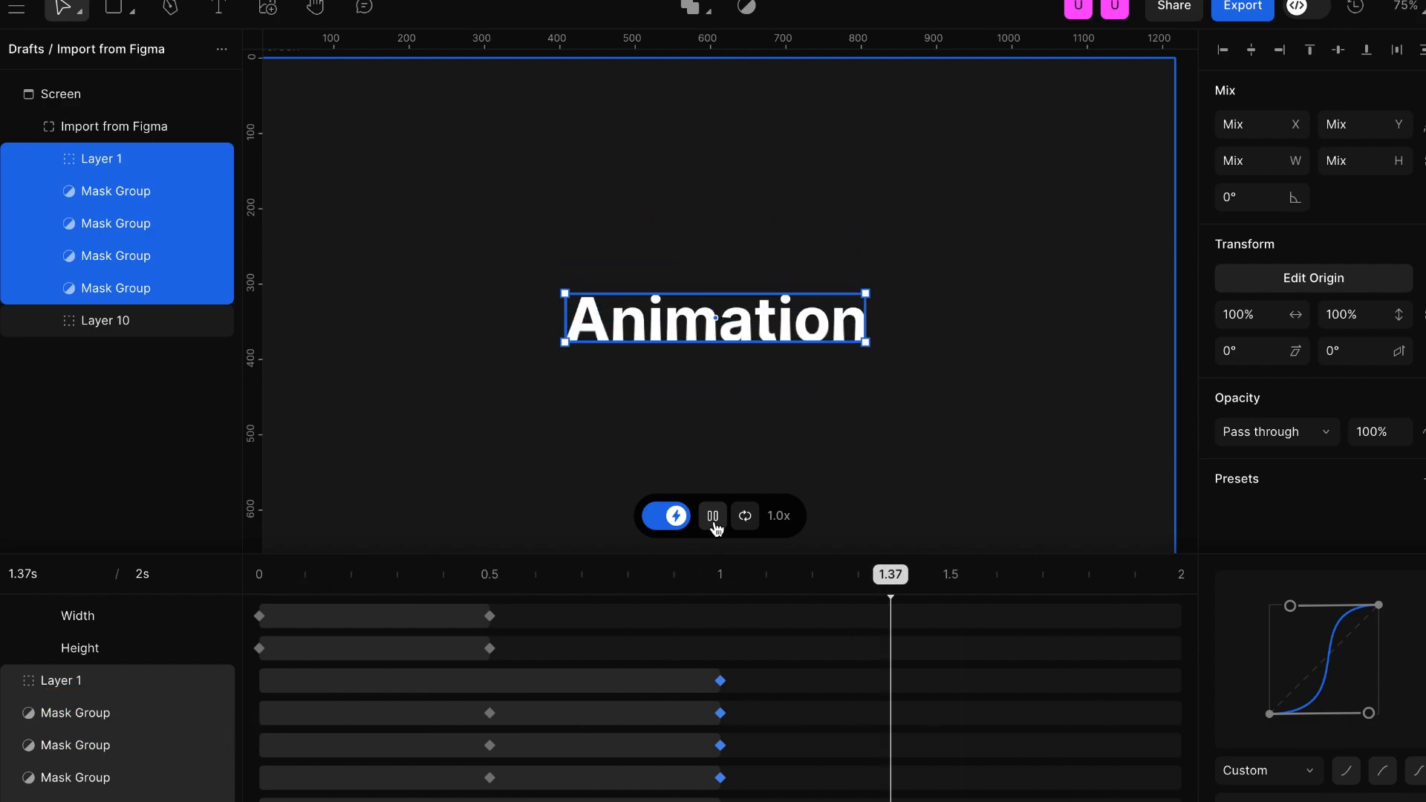
Pause the playback and export the animation as Lottie (.json) at 0.5x speed, keeping the Import from Figma file name
left_click(714, 524)
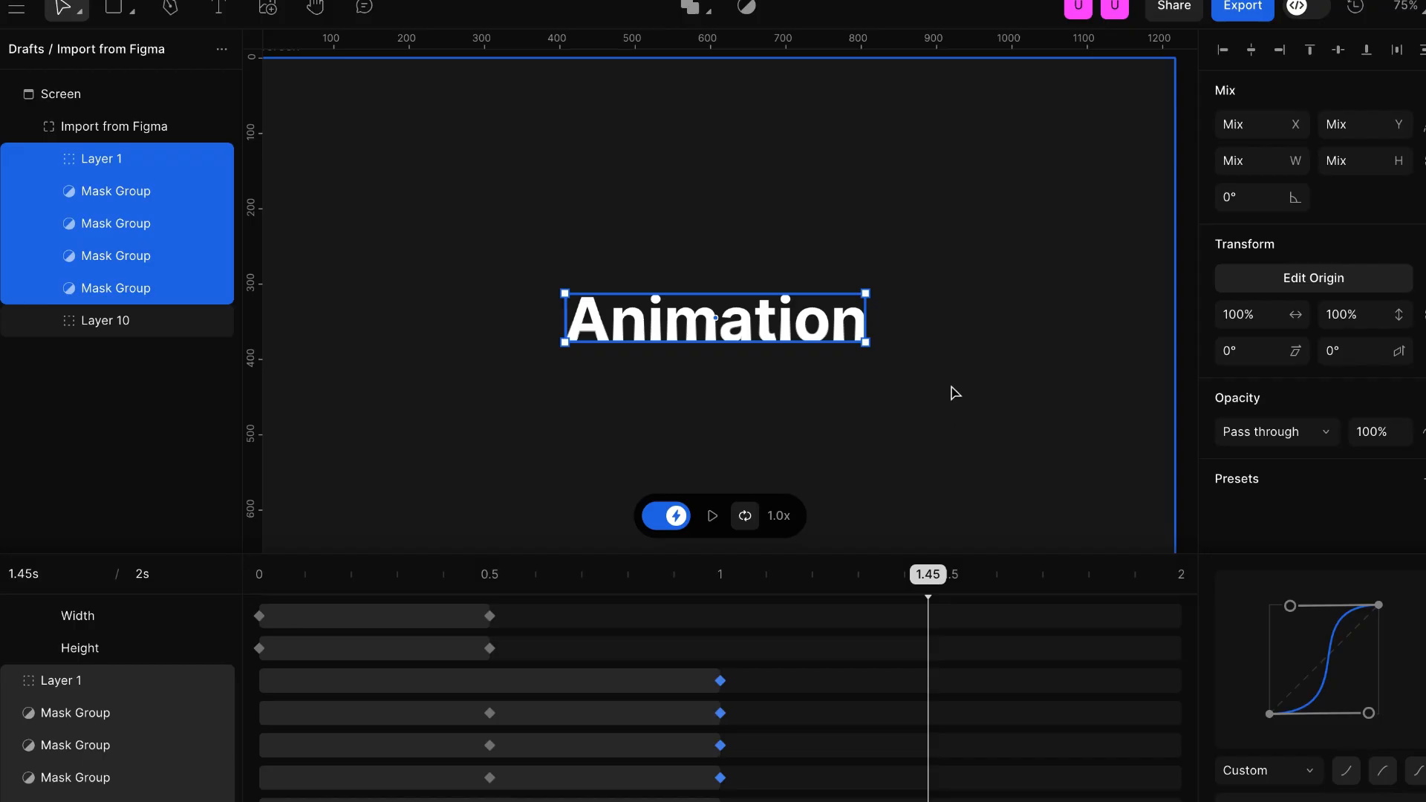
left_click(1249, 10)
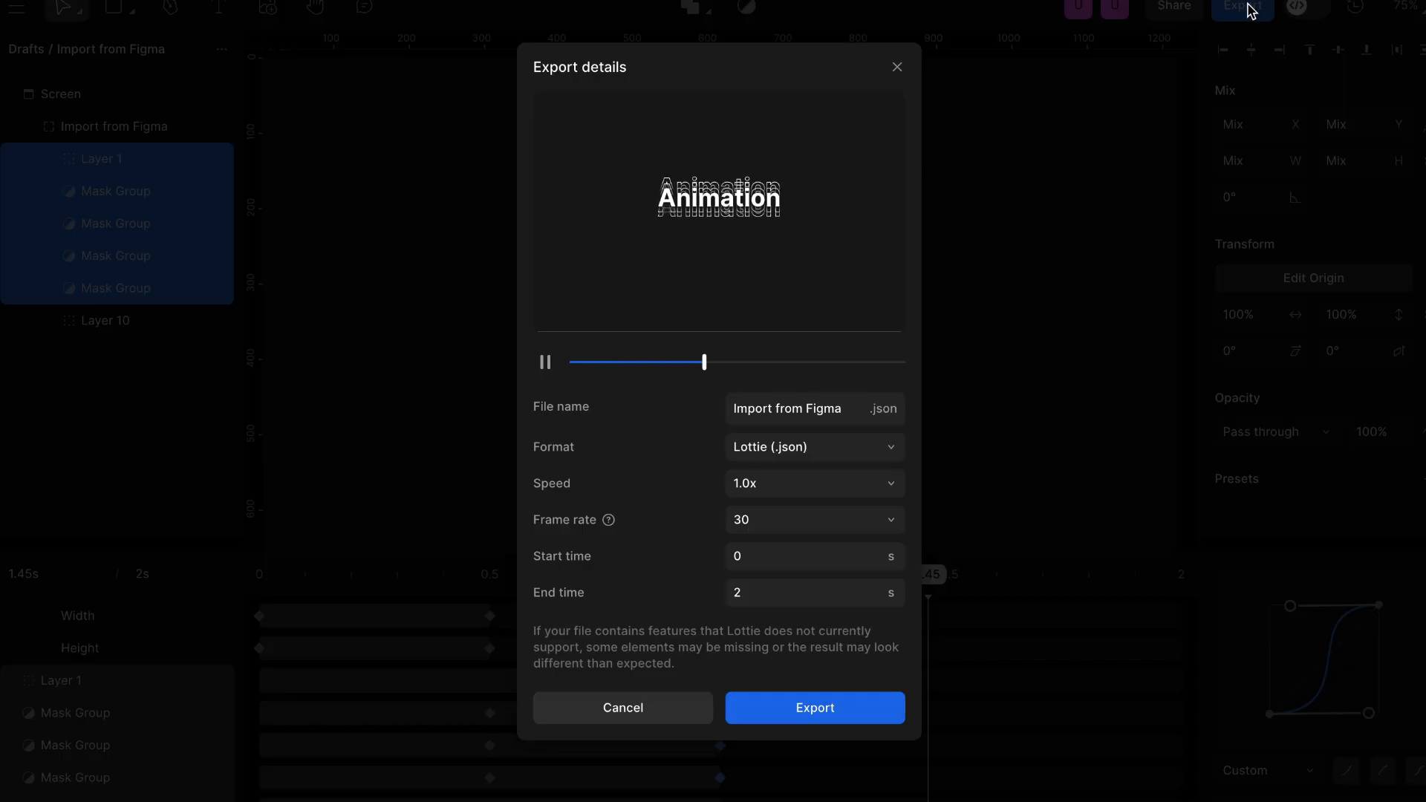
left_click(895, 491)
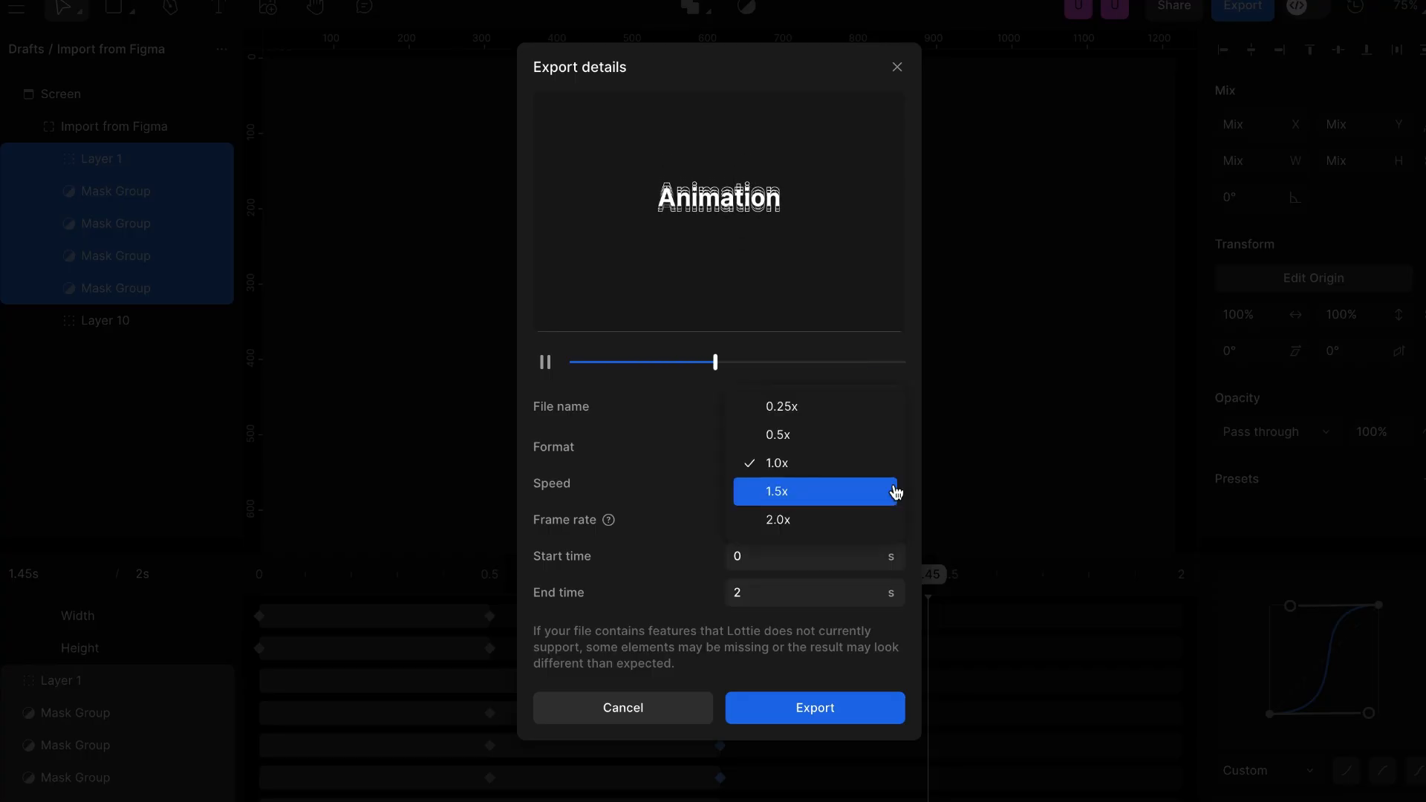
left_click(773, 444)
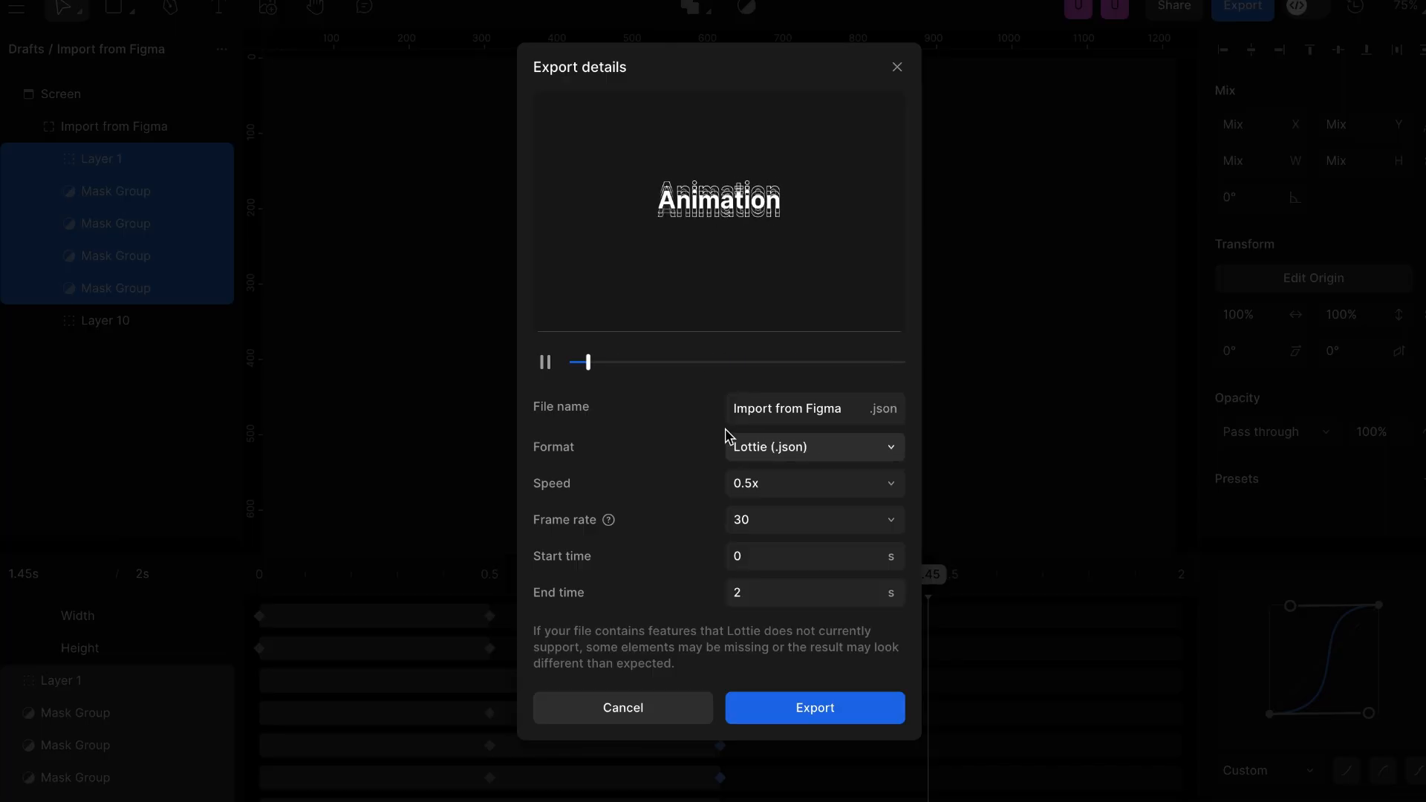
left_click(821, 409)
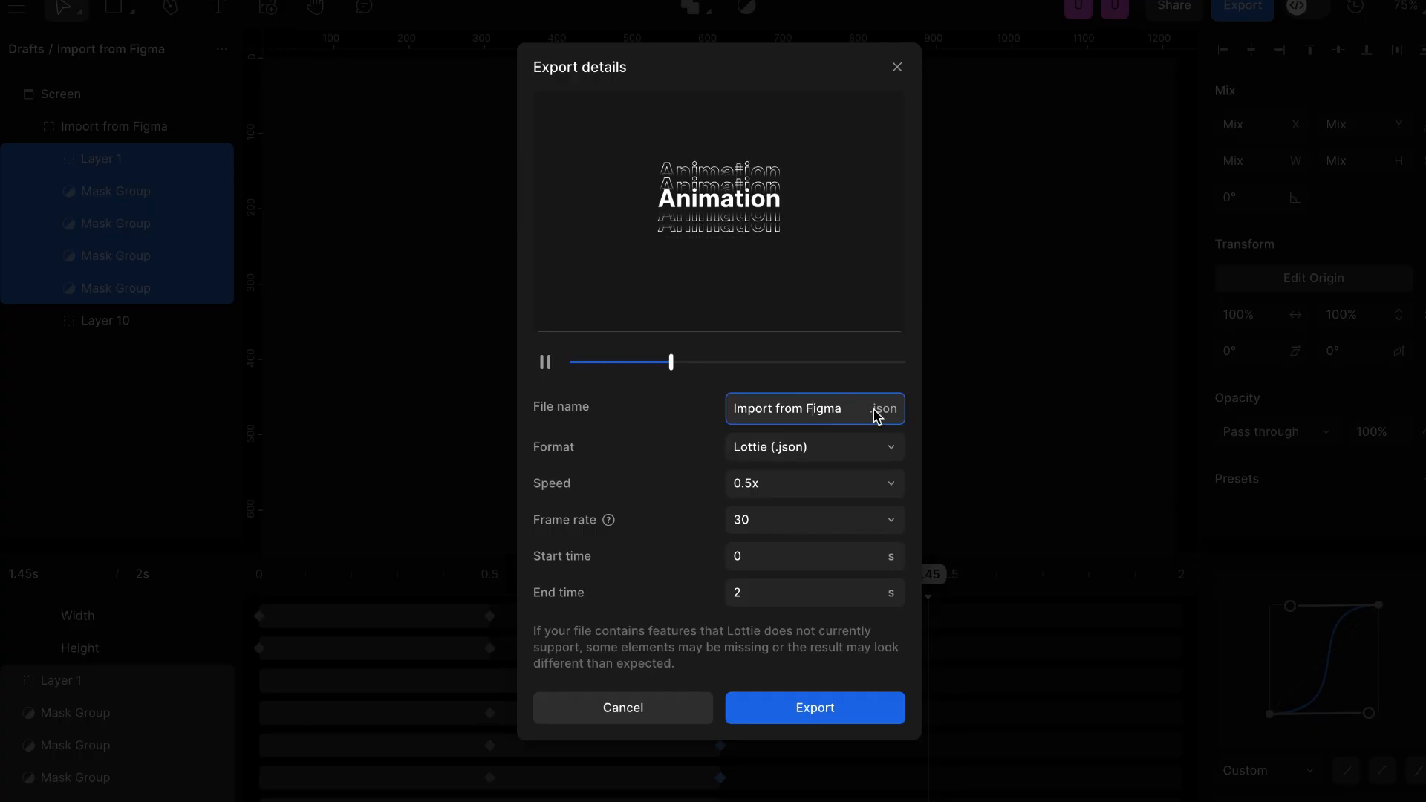
left_click(891, 449)
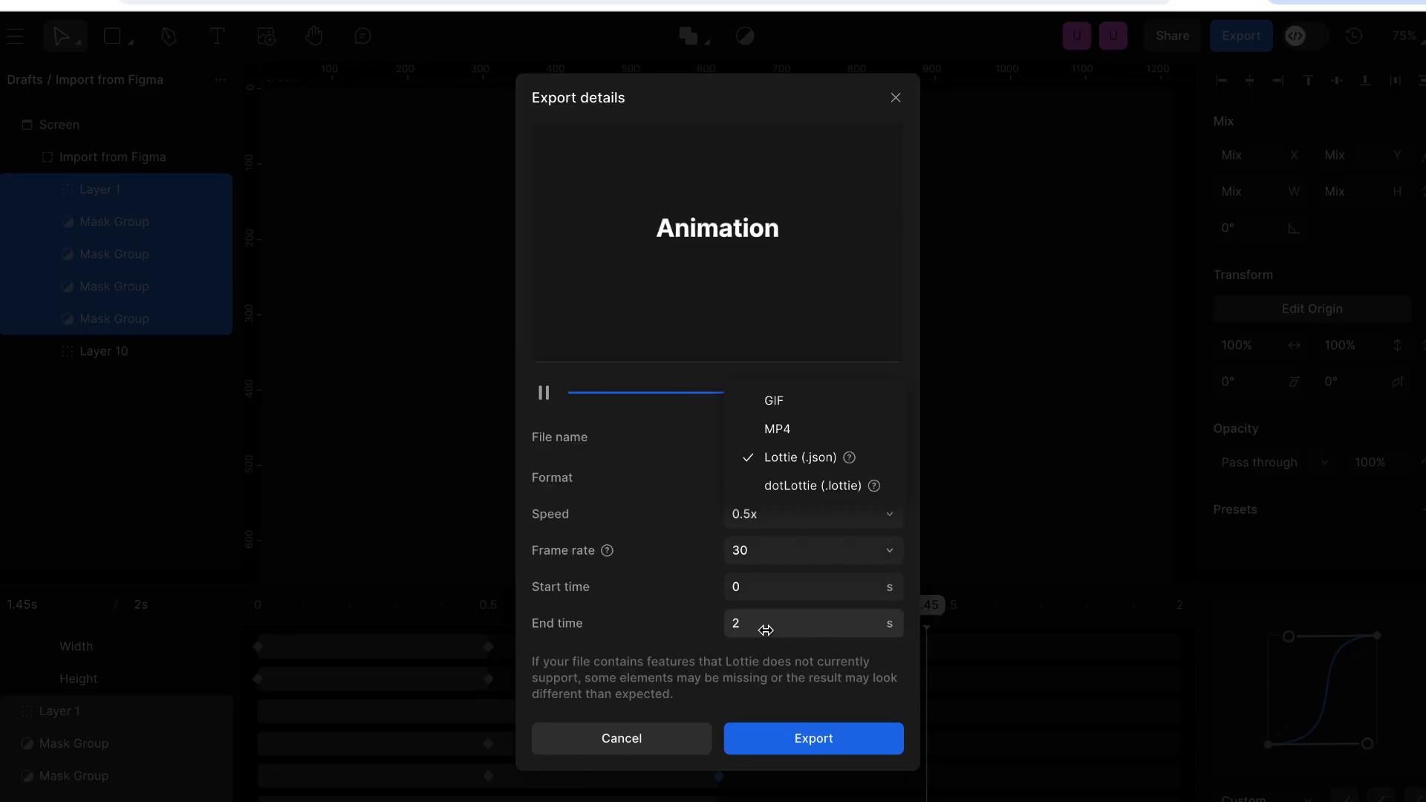
left_click(738, 623)
left_click(817, 742)
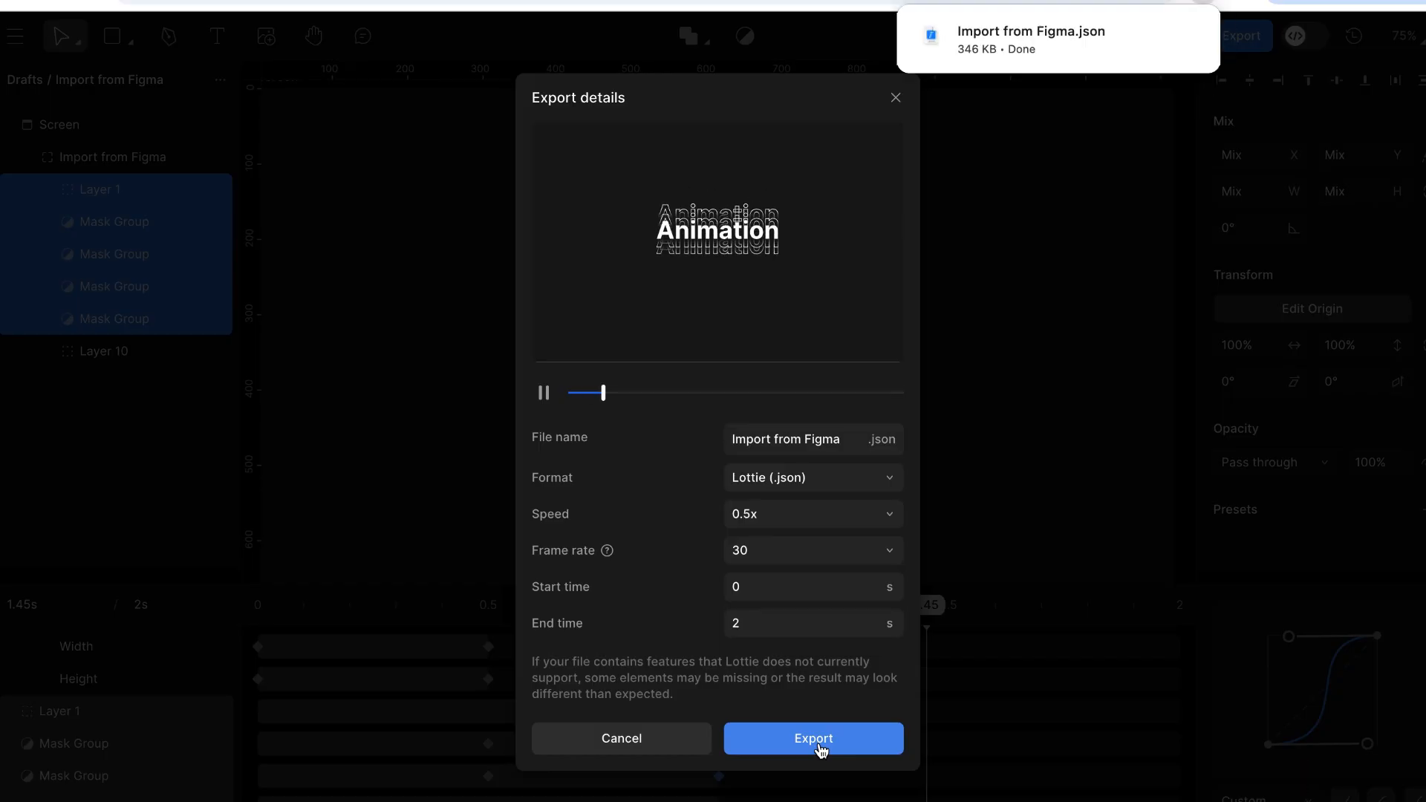
mouse_move(1025, 51)
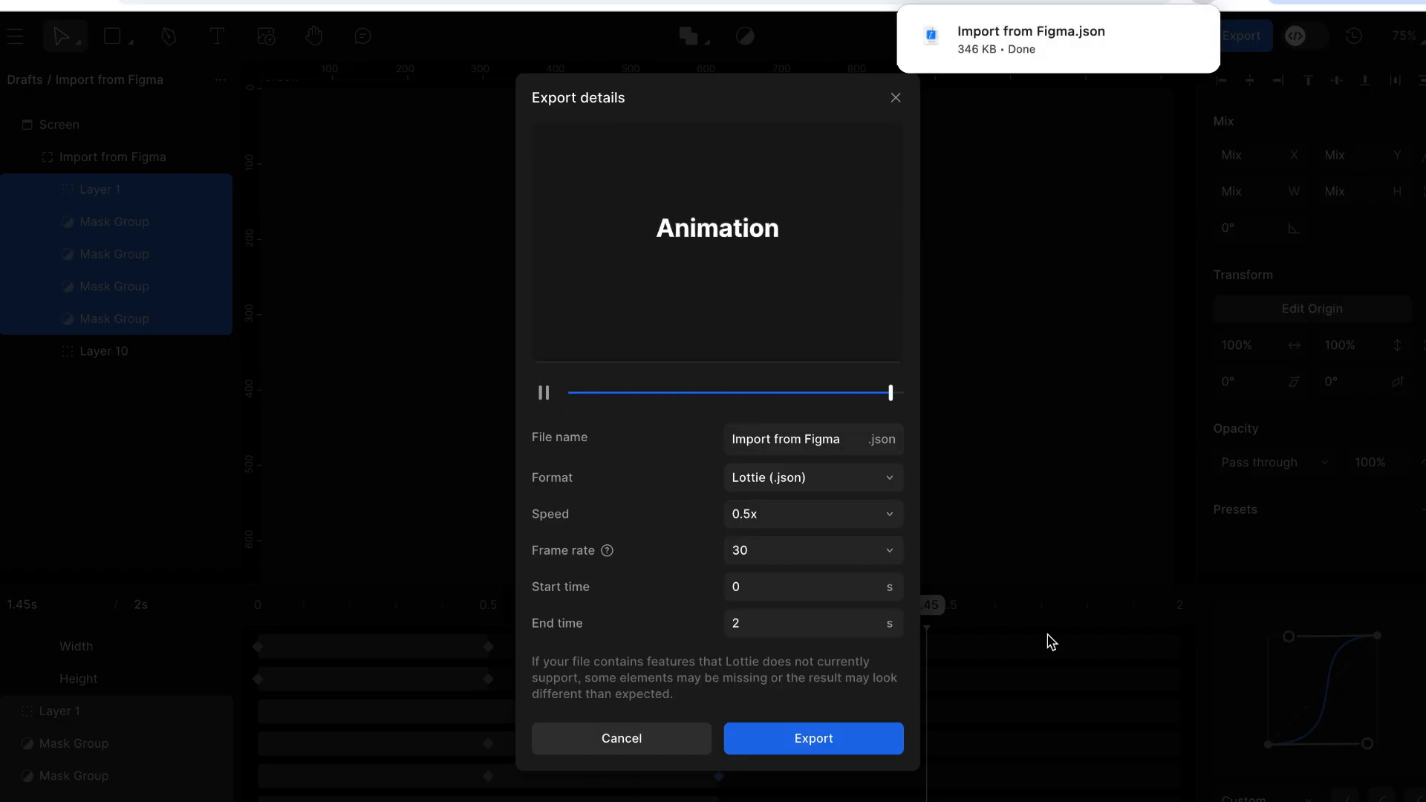
left_click(1145, 144)
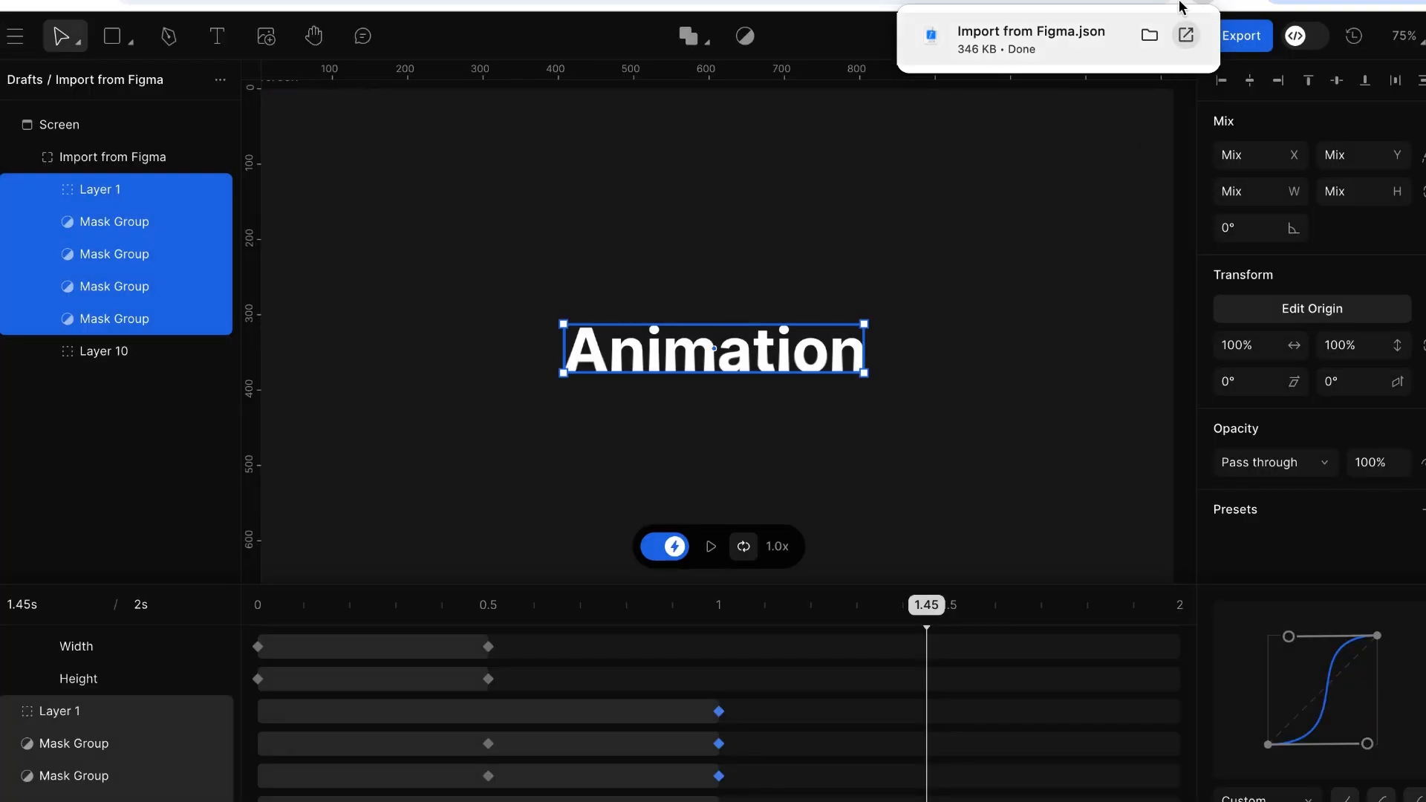
Export the animation as a transparent, looping GIF at 1.0x speed and 30 fps, covering 0 to 2 s
left_click(1245, 43)
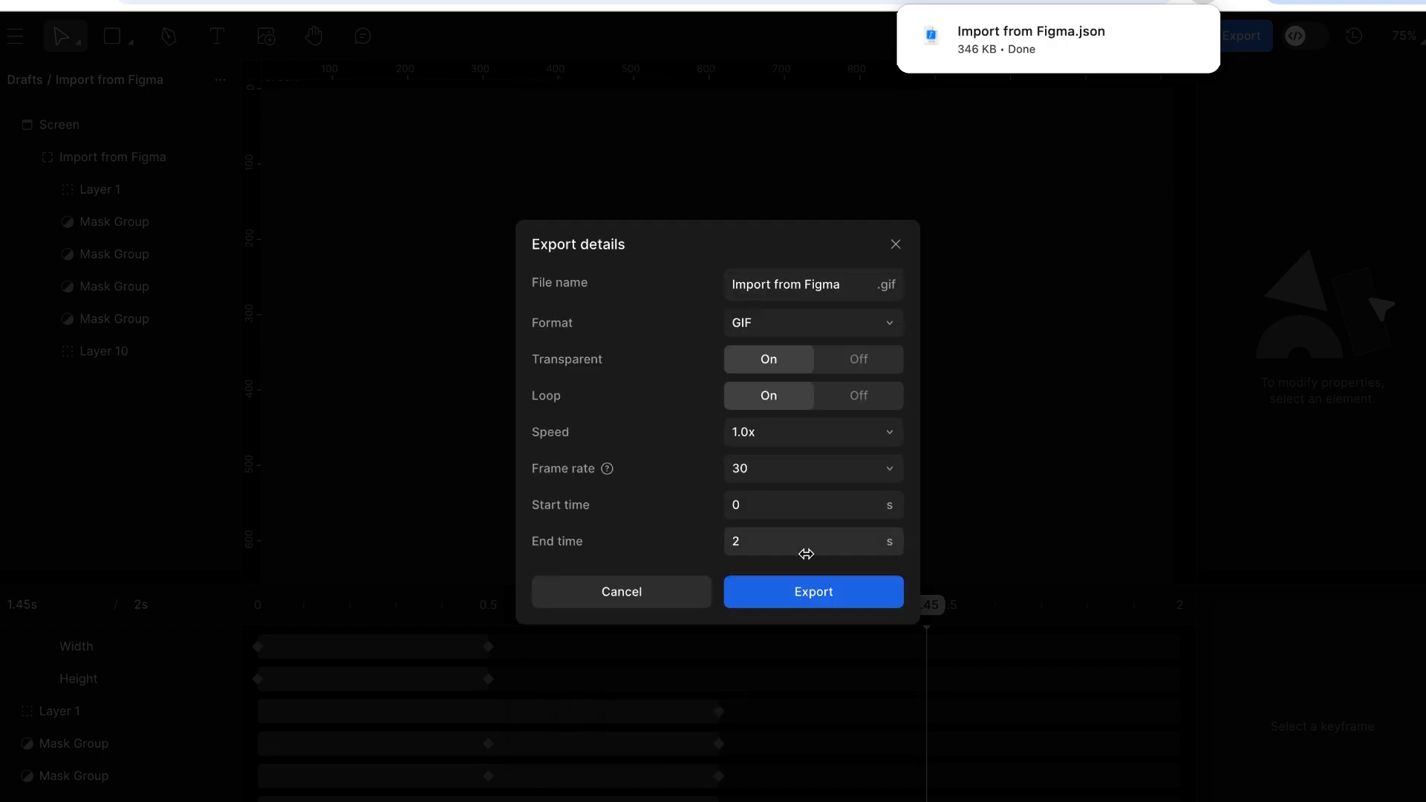
left_click(823, 605)
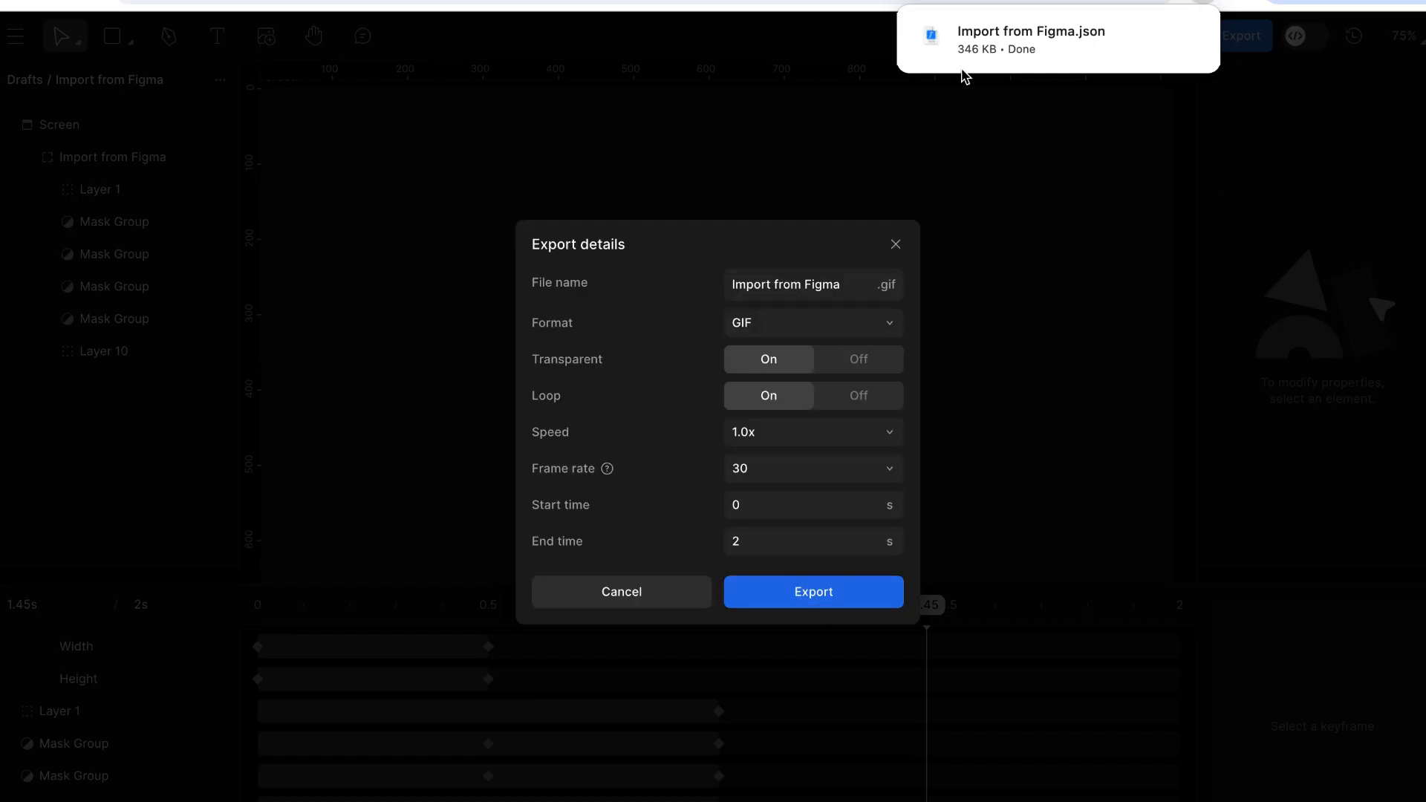
Switch to Figma, dismiss the Phase Export plugin, and place the exported GIF below Frame 1 at about X -139, Y 1916
left_click(965, 1)
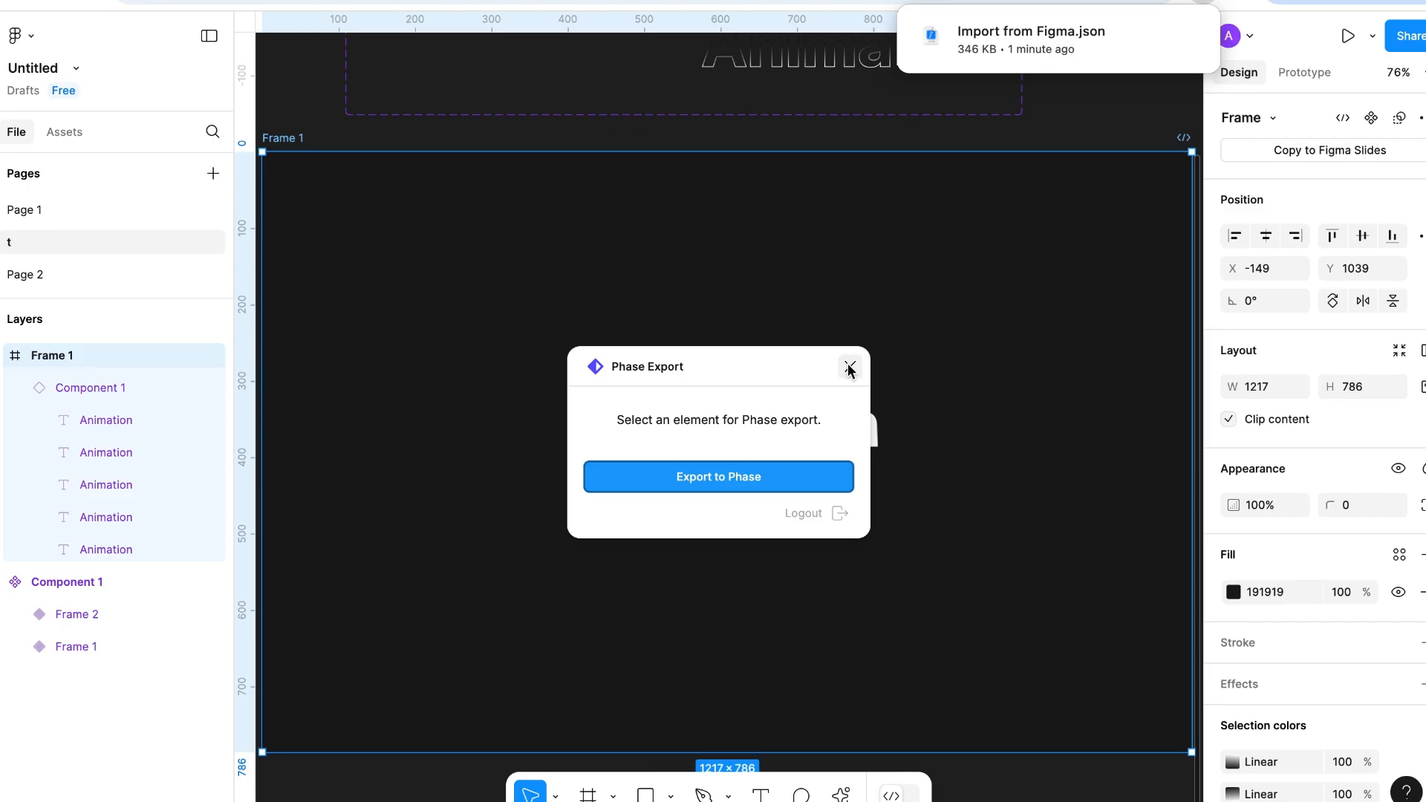
left_click(851, 366)
scroll(834, 520, "down", 8)
left_click_drag(1078, 82, 727, 479)
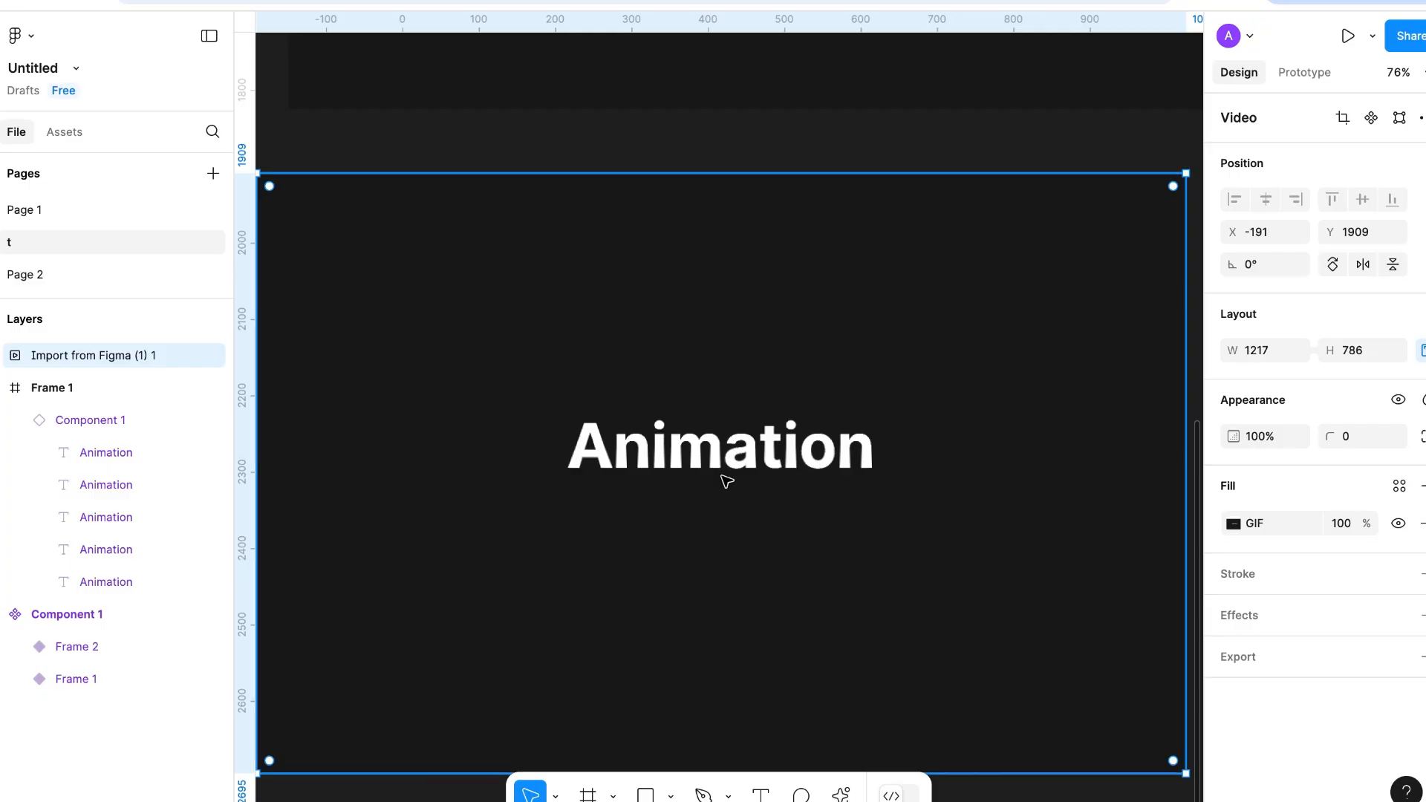
scroll(727, 481, "down", 3)
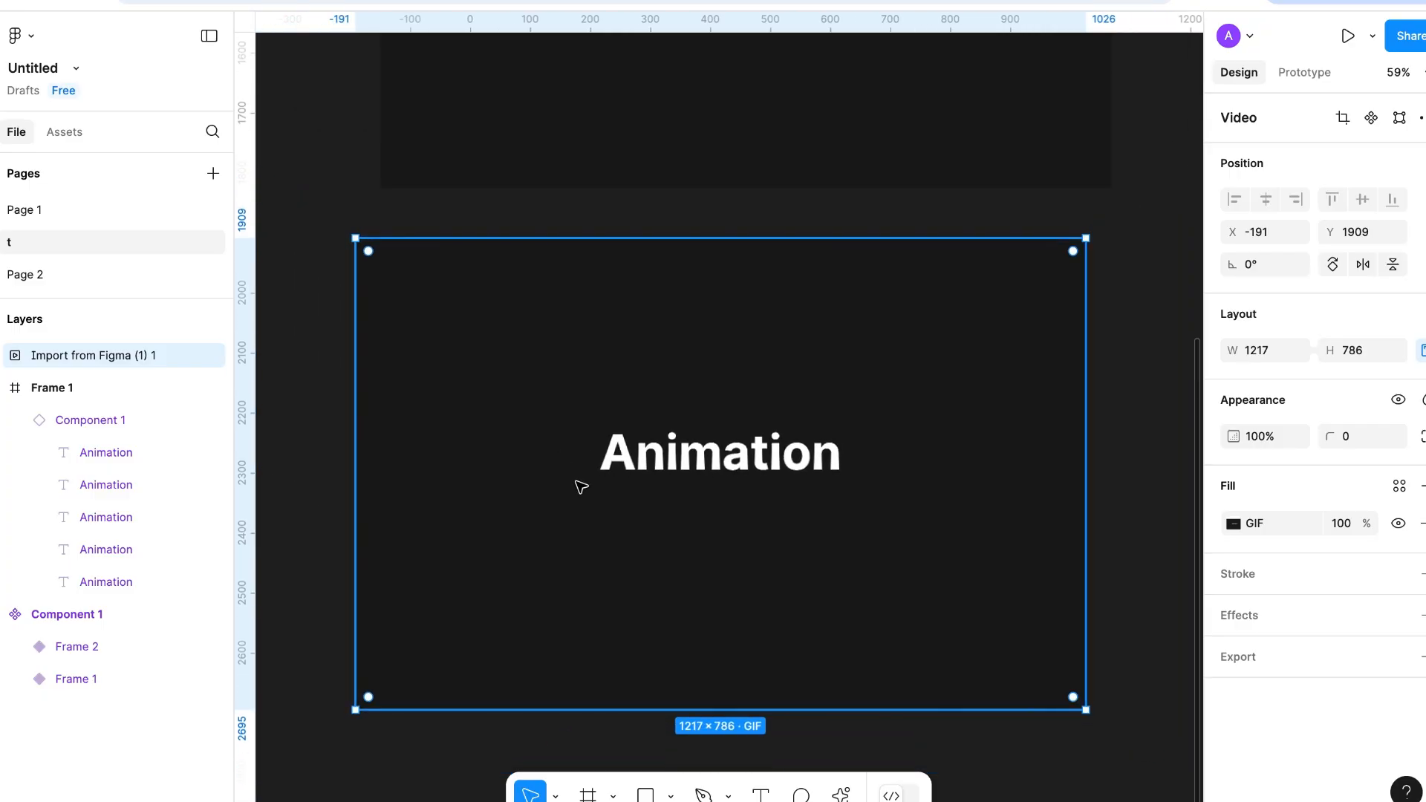
left_click_drag(729, 504, 760, 507)
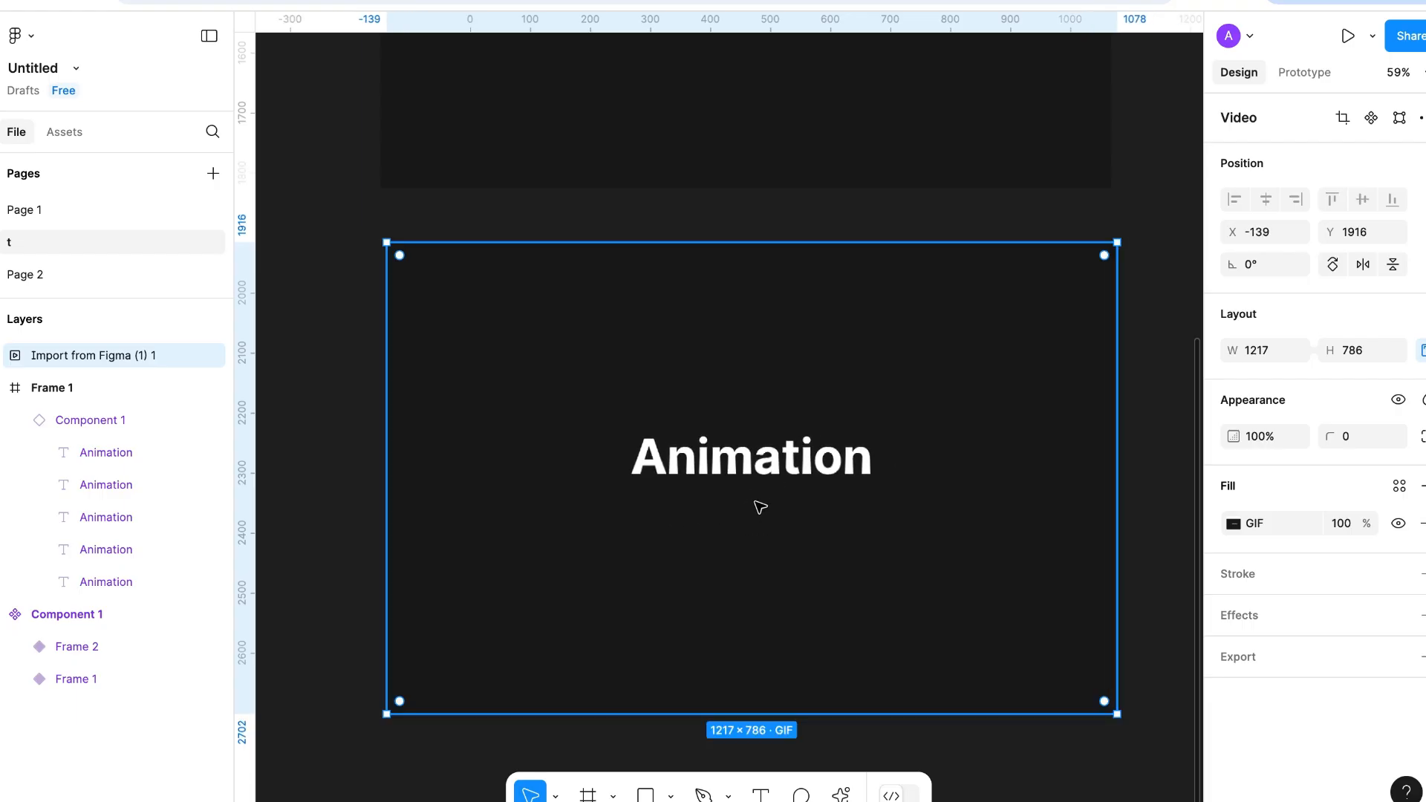
scroll(674, 513, "down", 3)
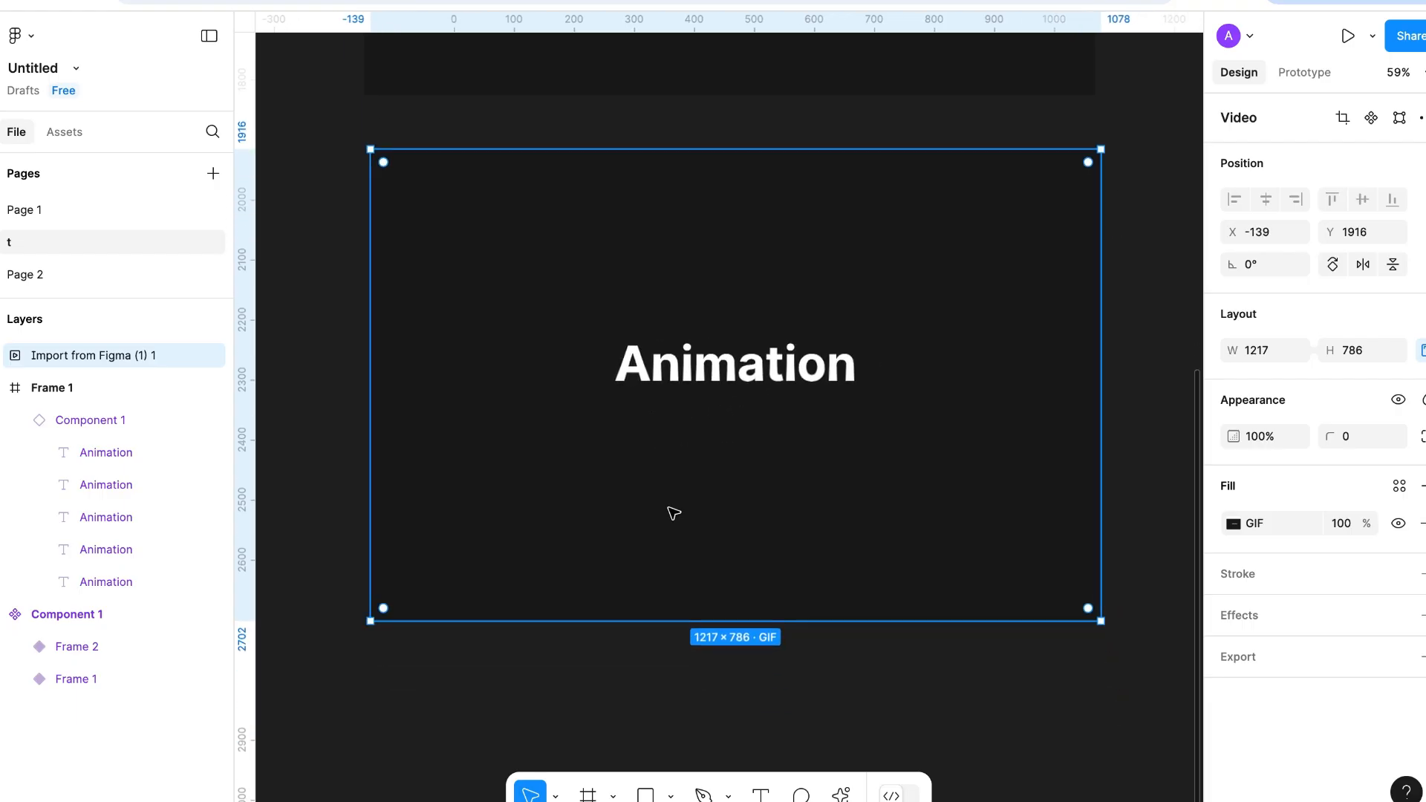
Wrap the placed GIF in its own frame, preview it in prototype presentation, and return to the design file
right_click(674, 512)
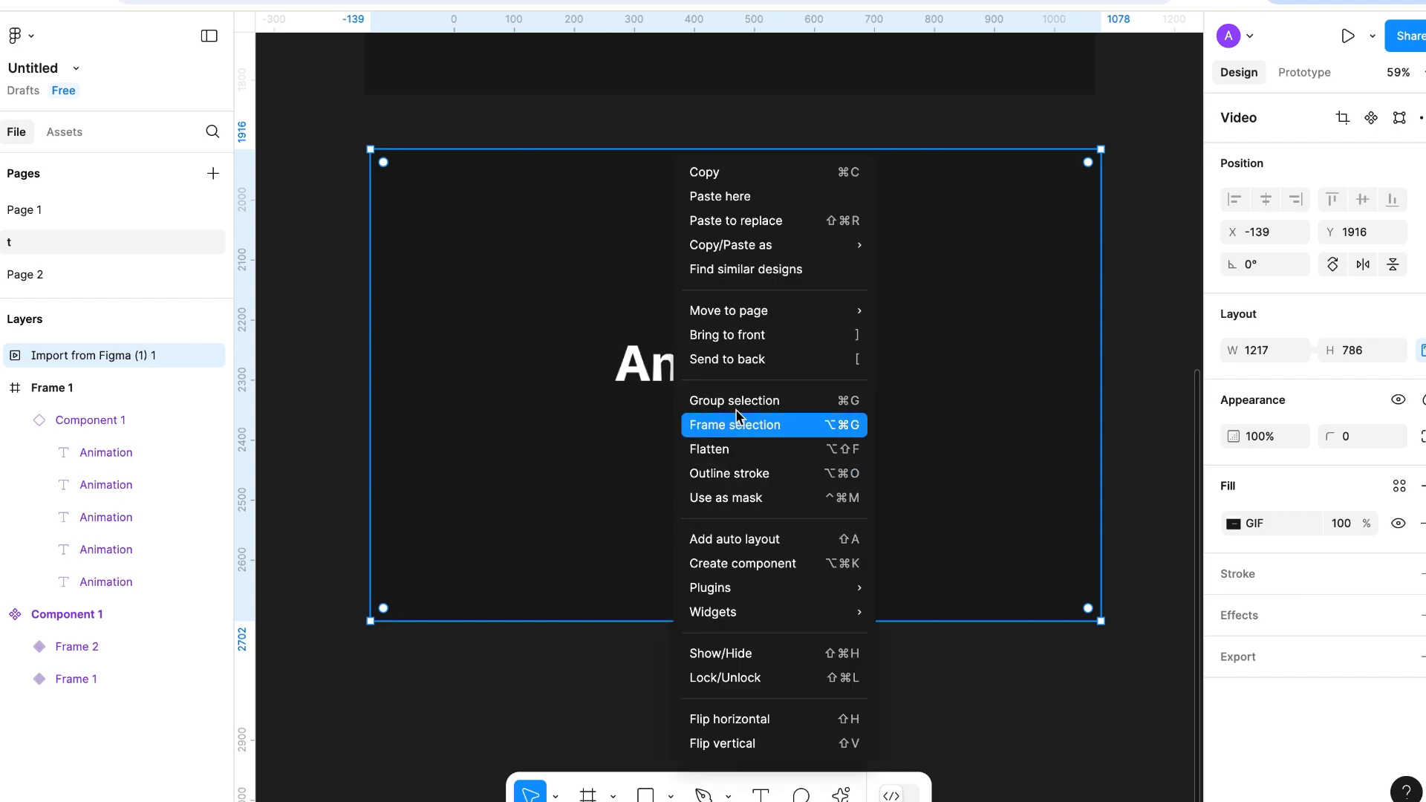
left_click(740, 429)
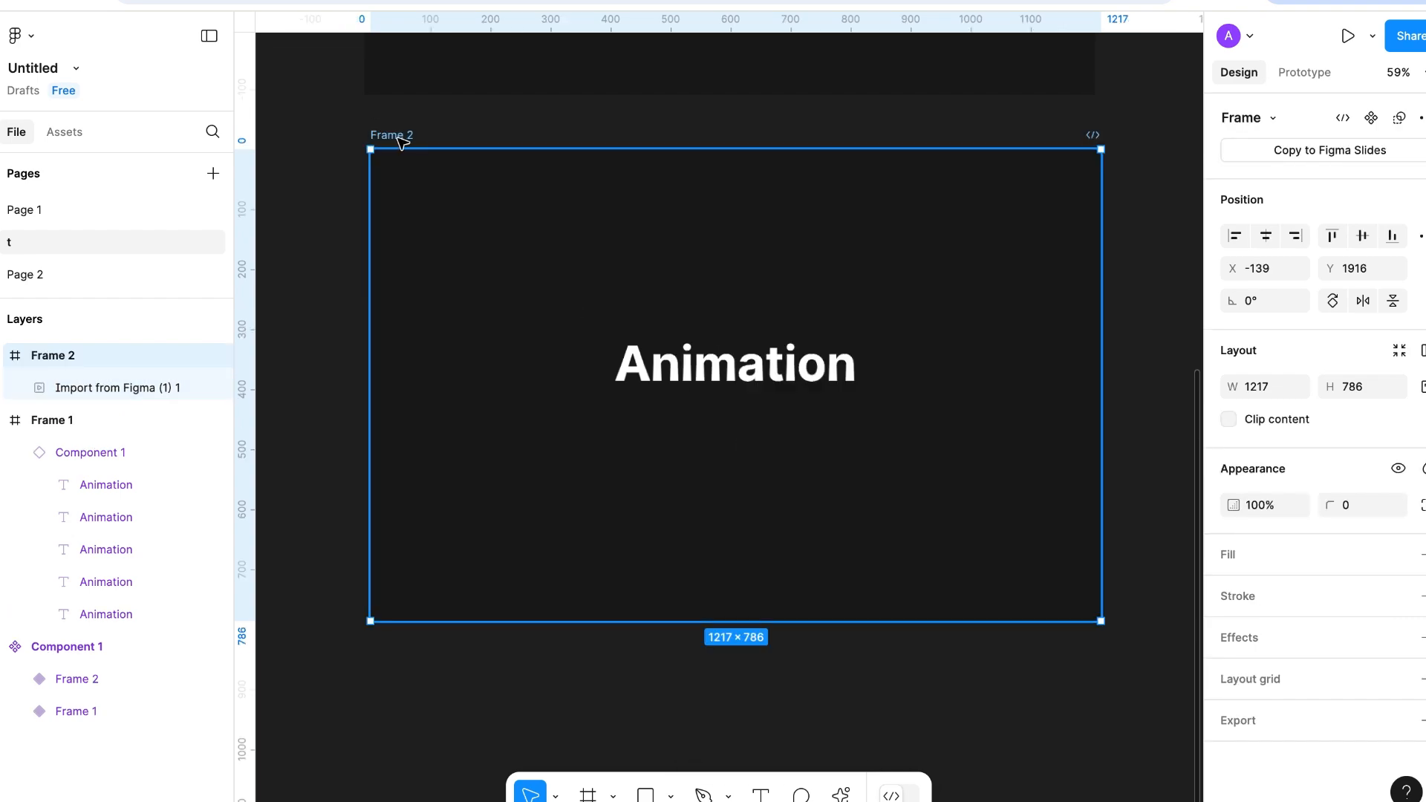
left_click(1347, 36)
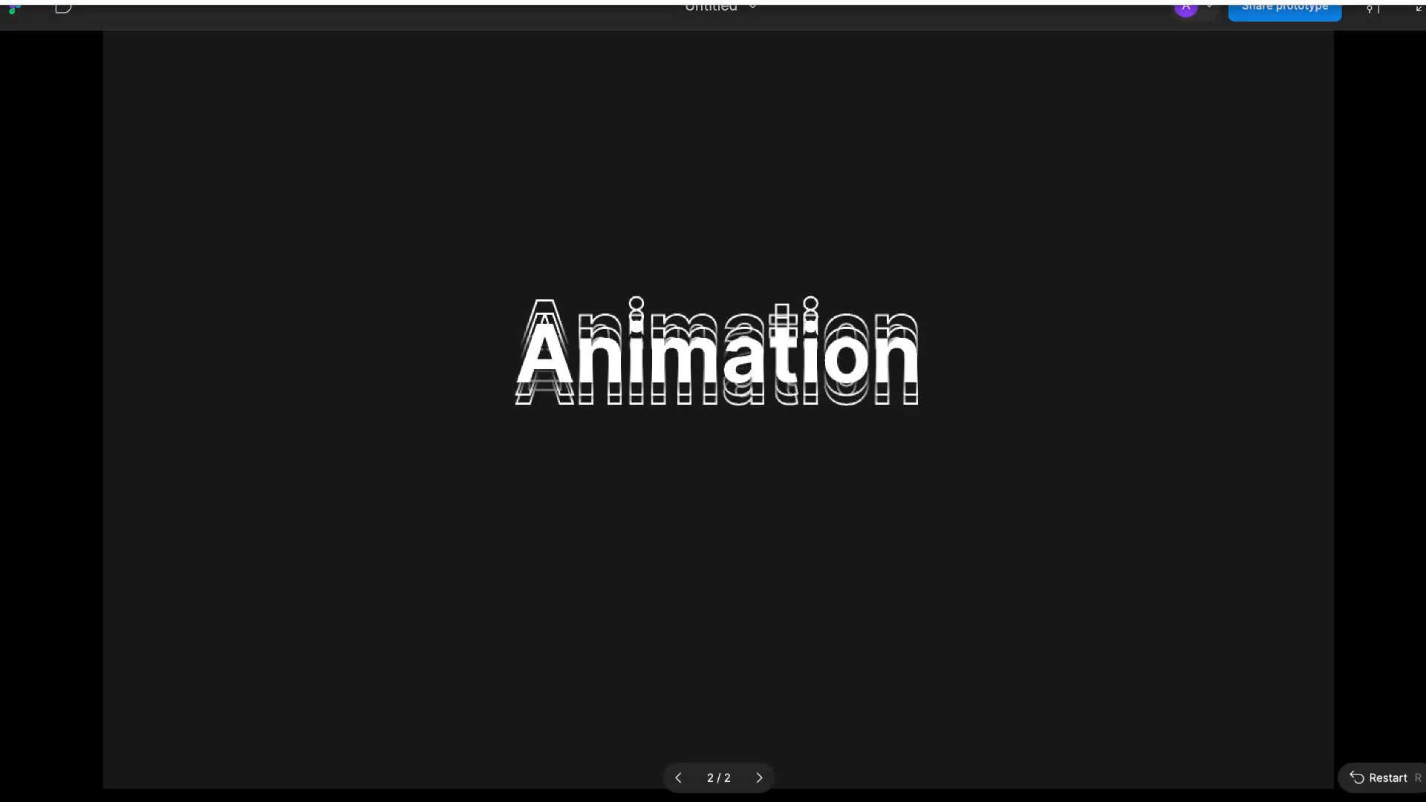
left_click(943, 2)
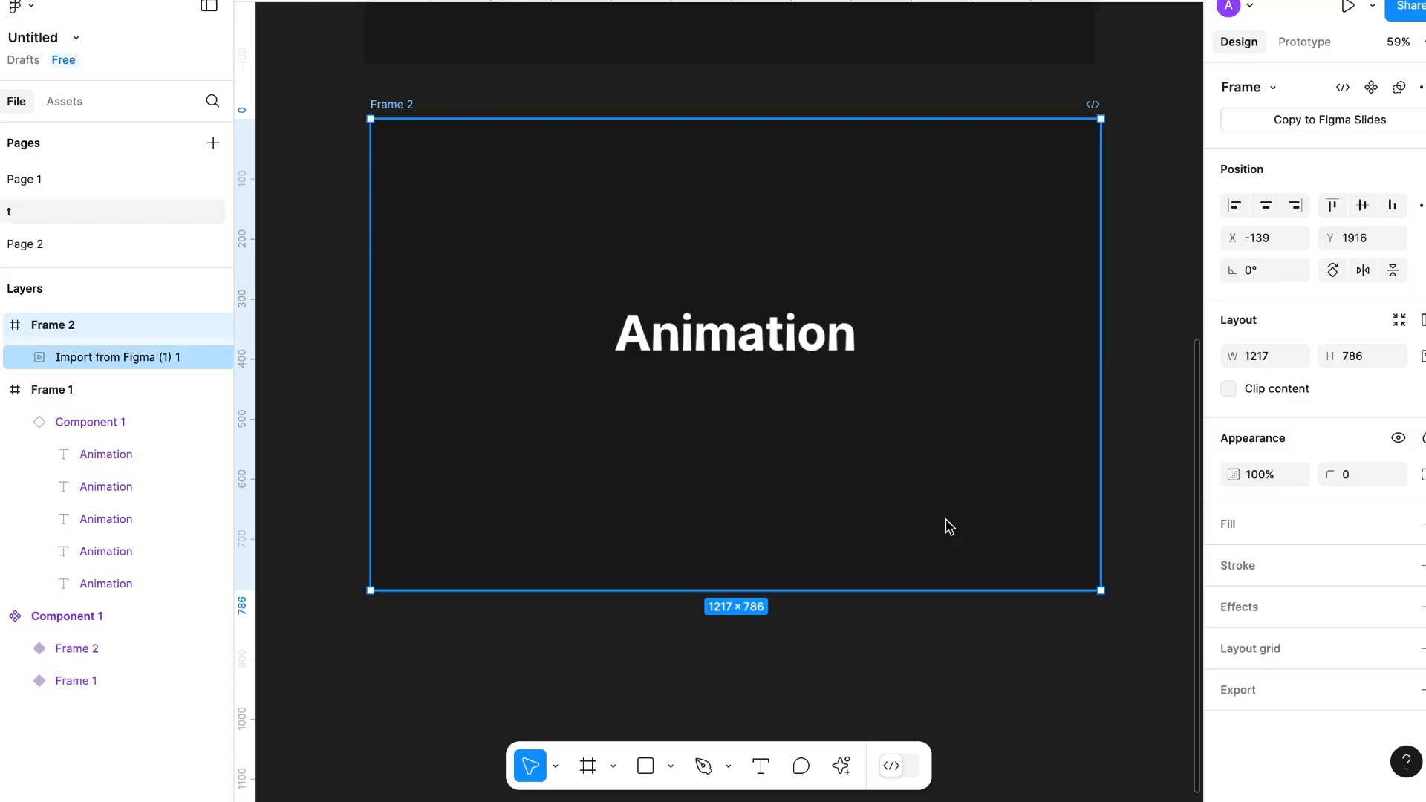
Search the plugins and widgets for "lottie" and run the LottieFiles - Create animations & export from Figma to Lottie plugin
left_click(917, 643)
scroll(936, 690, "down", 5)
left_click(842, 765)
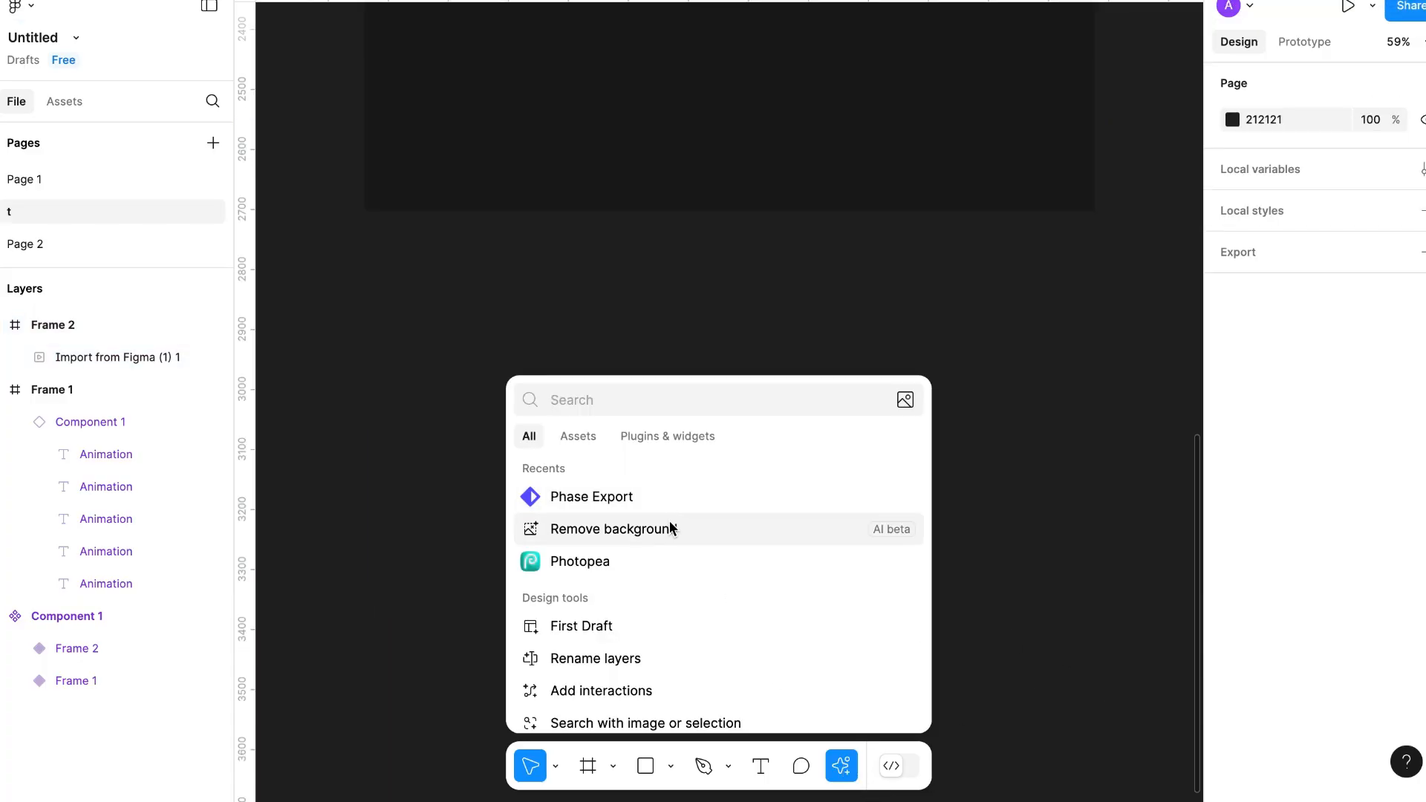
left_click(658, 437)
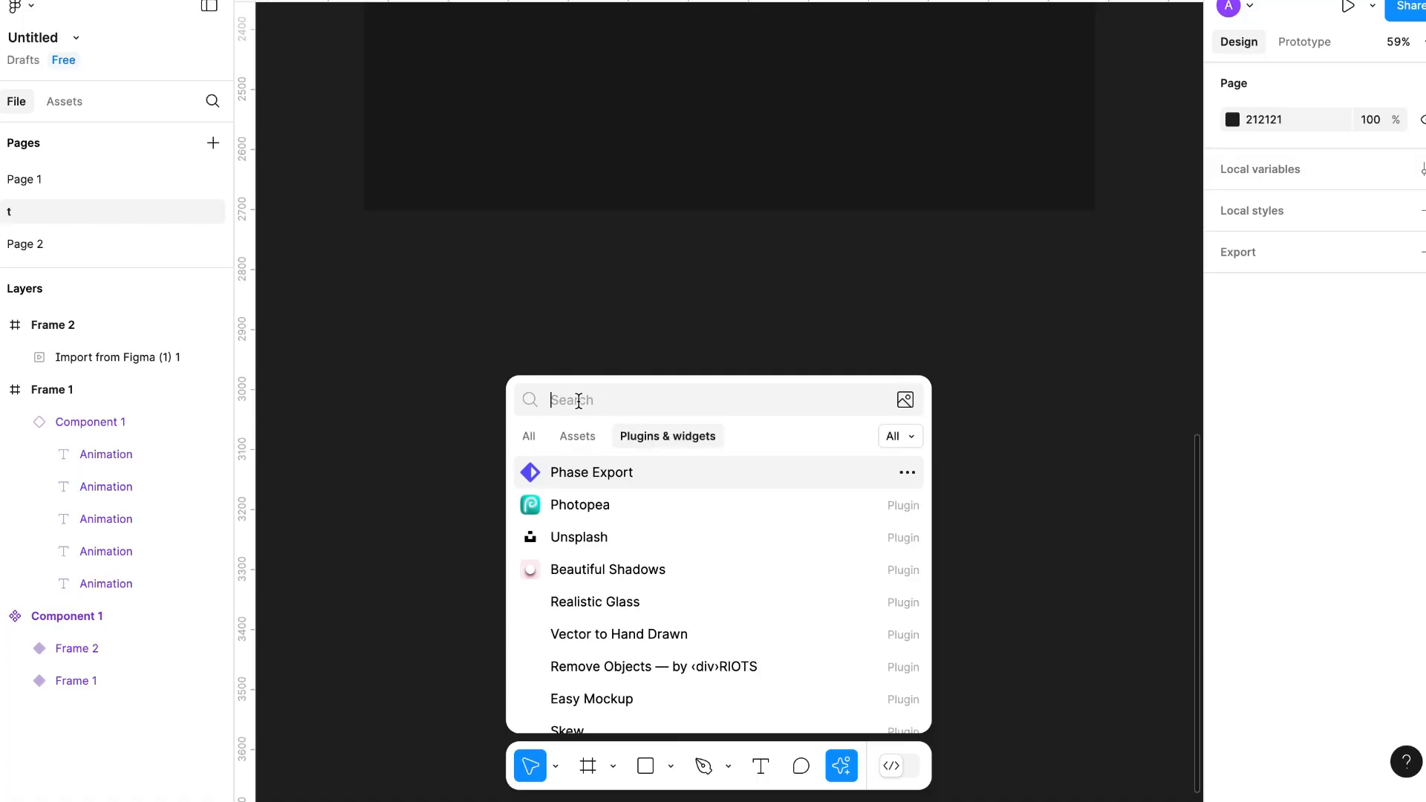
type("lottie")
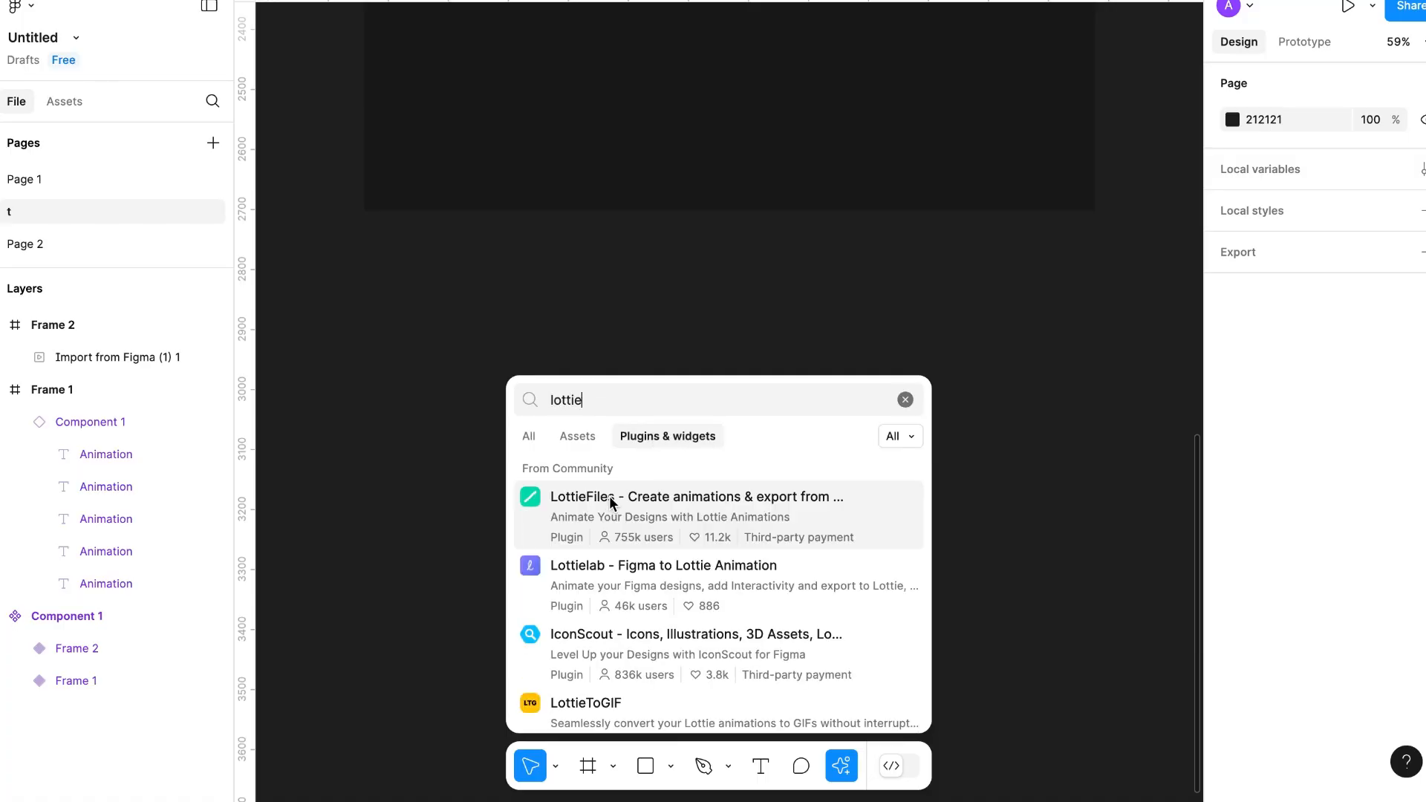
left_click(608, 495)
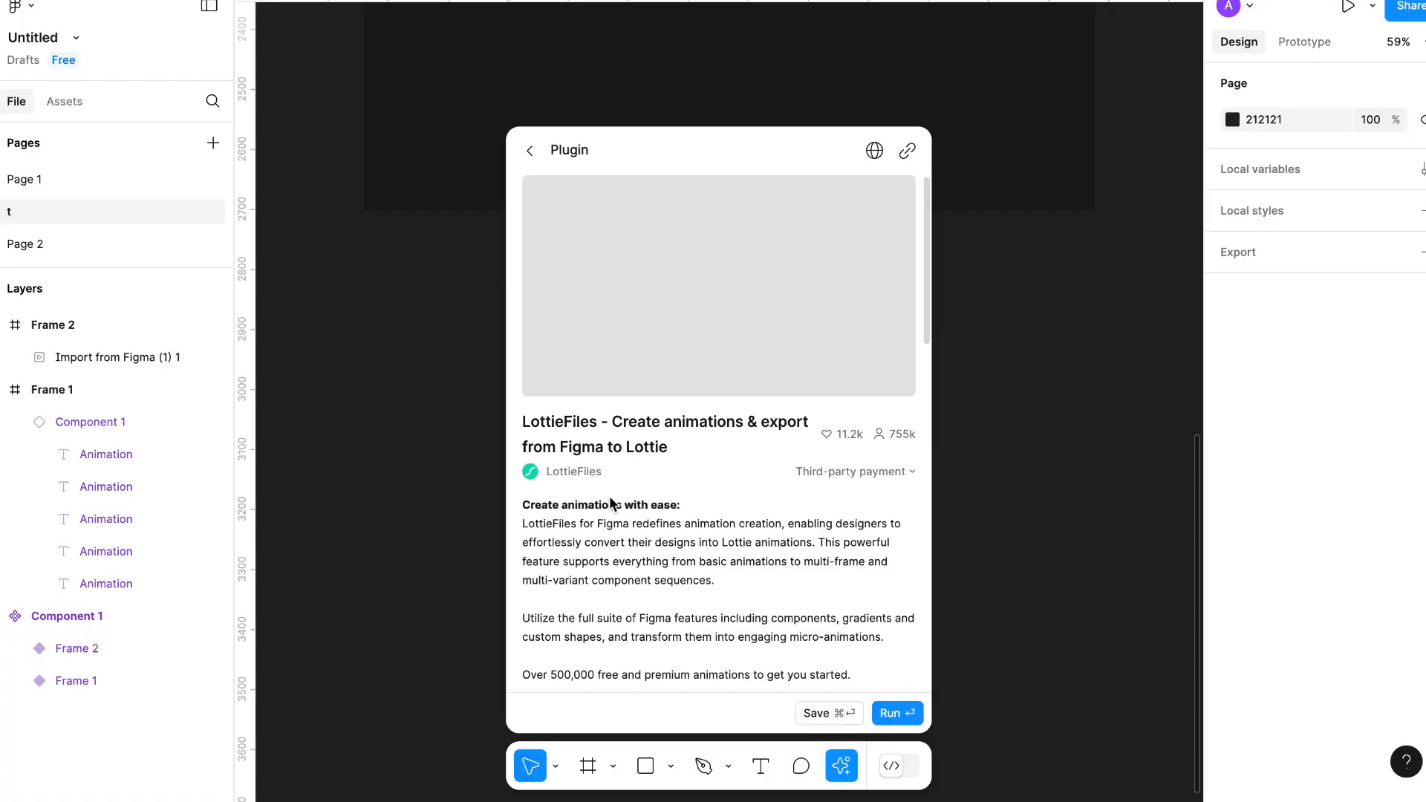
left_click(893, 718)
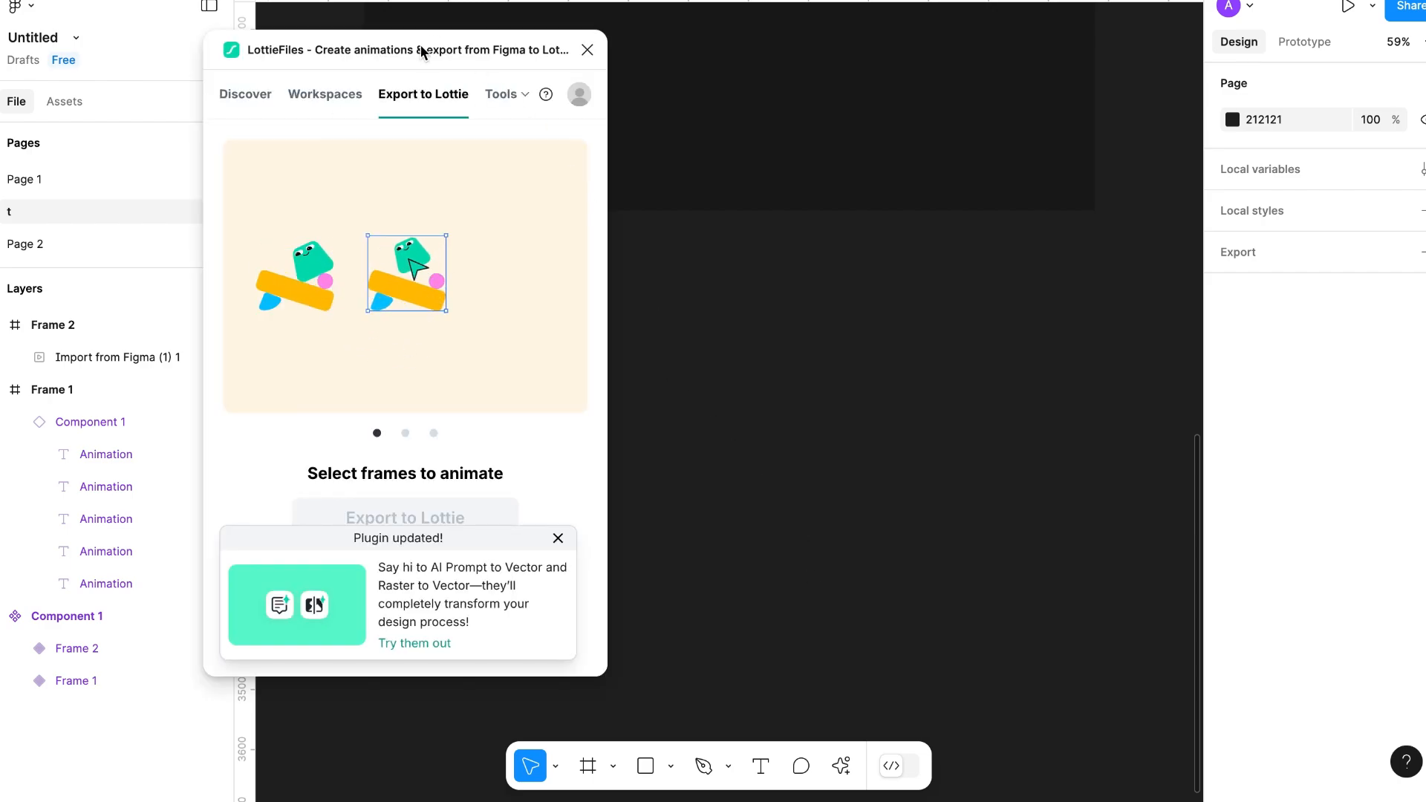
Import the exported Import from Figma.json animation into the LottieFiles plugin
left_click(512, 102)
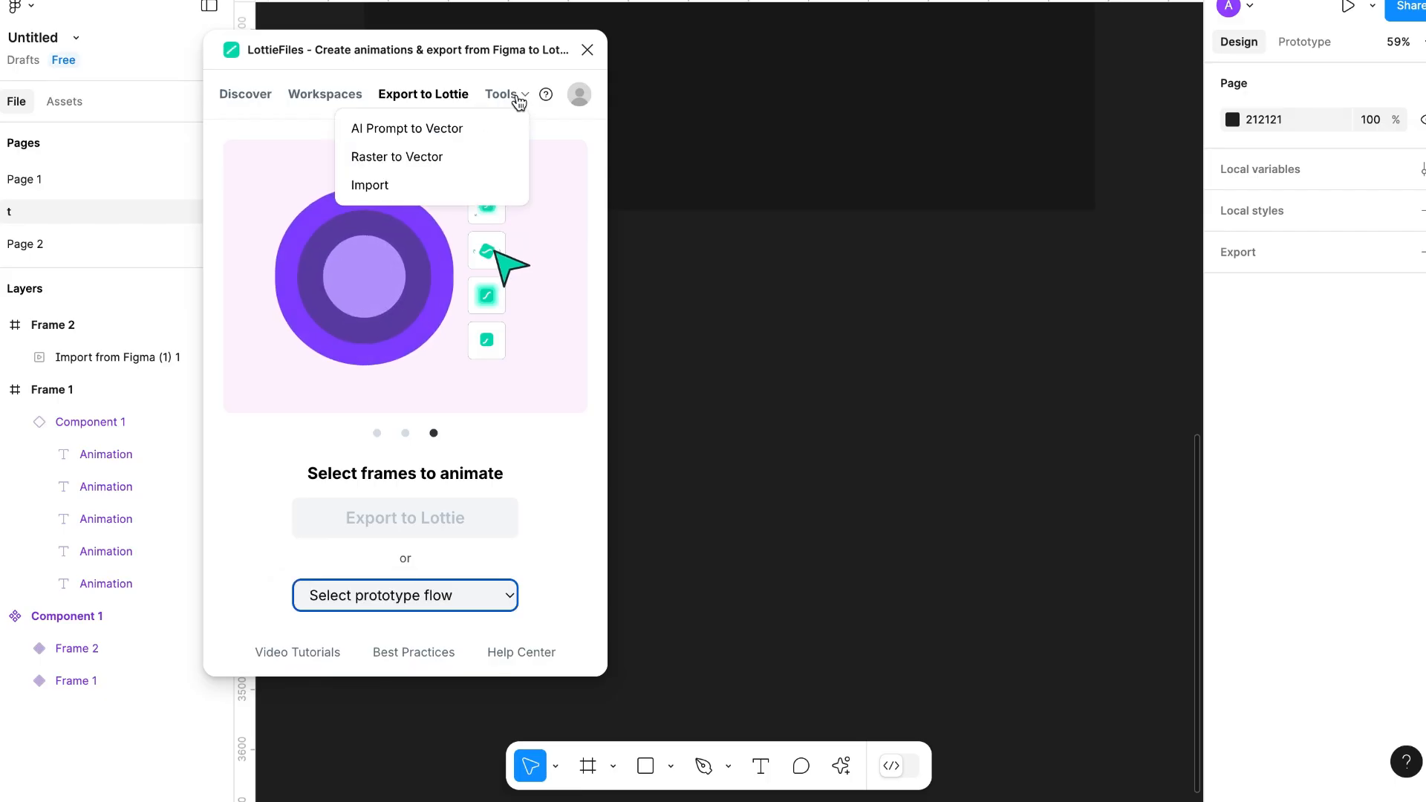
left_click(371, 185)
left_click(518, 95)
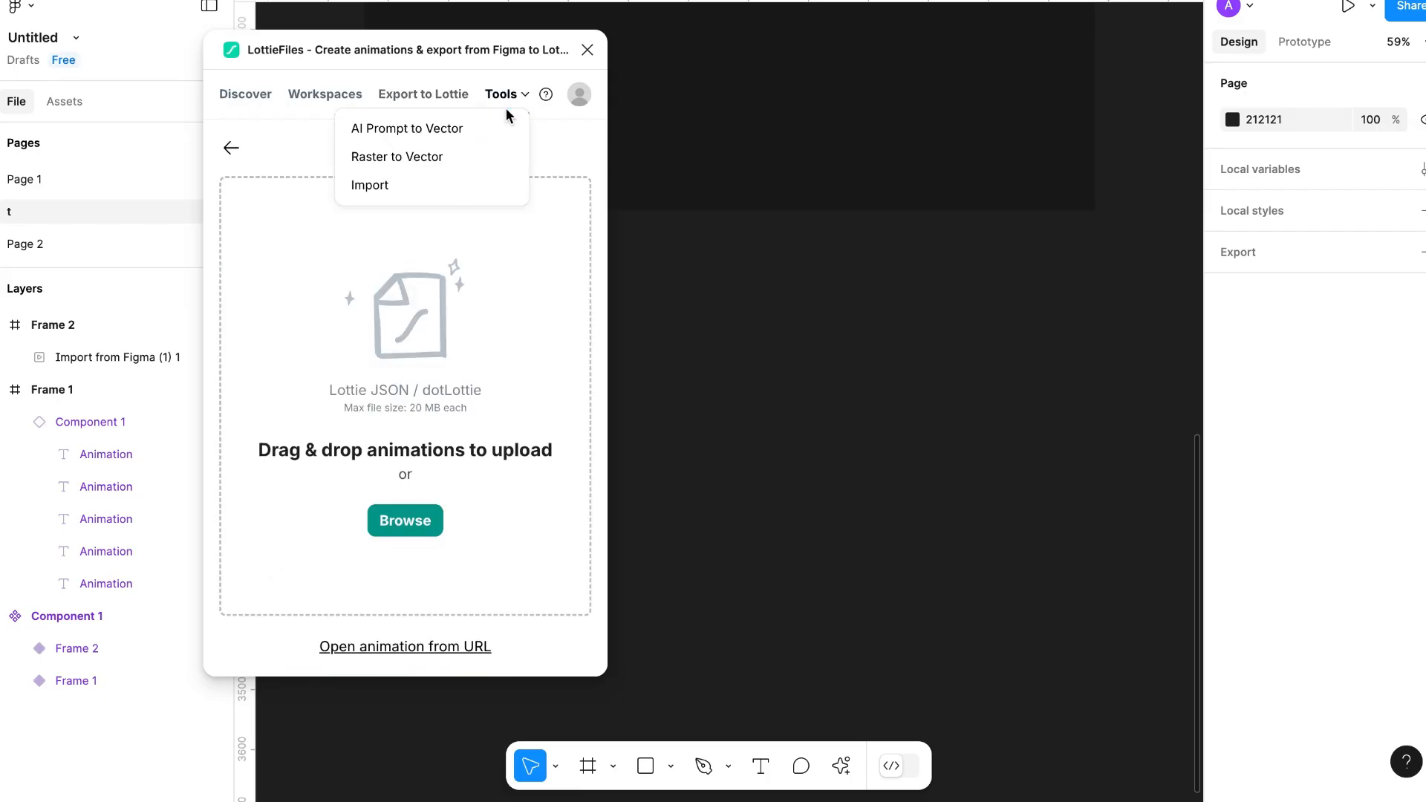
left_click(370, 187)
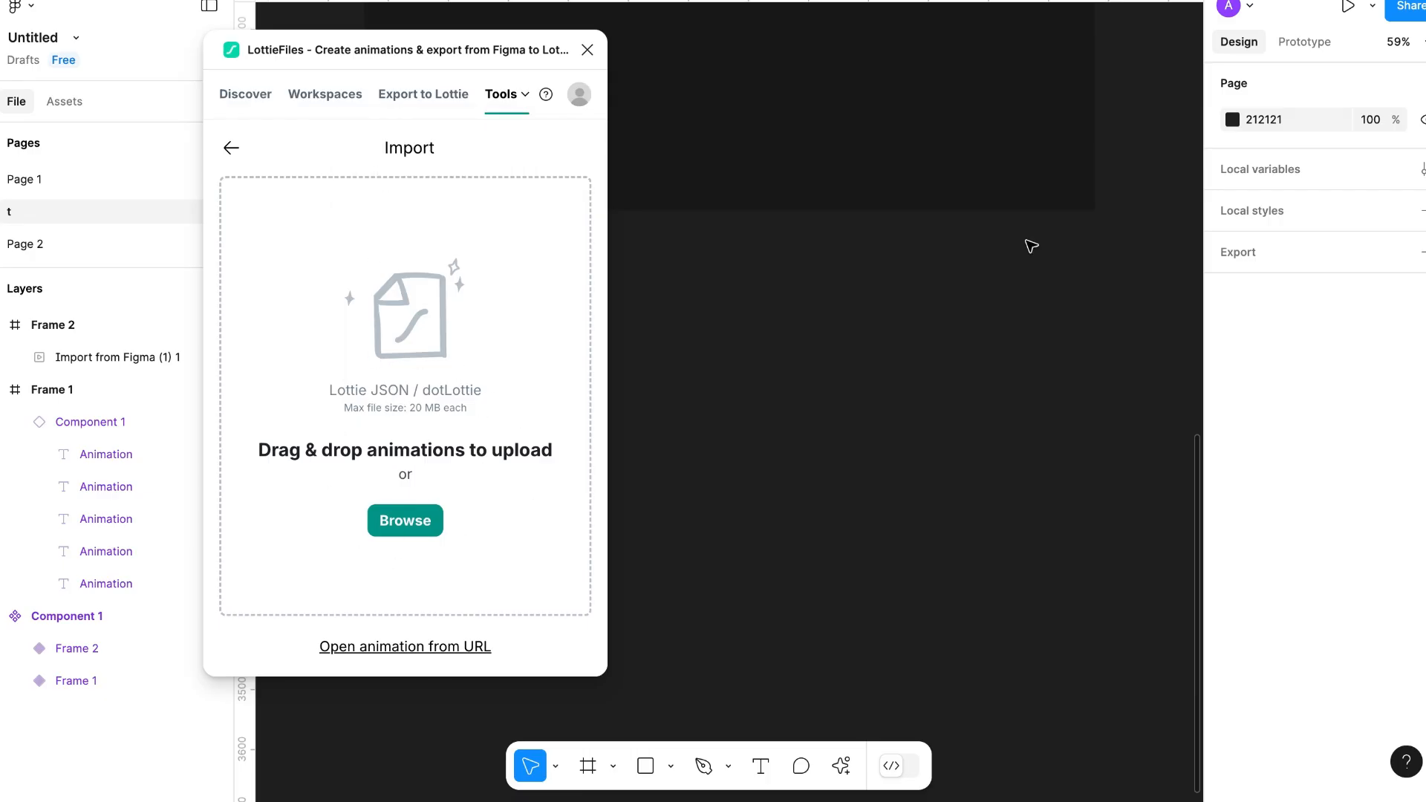
left_click_drag(1028, 104, 397, 479)
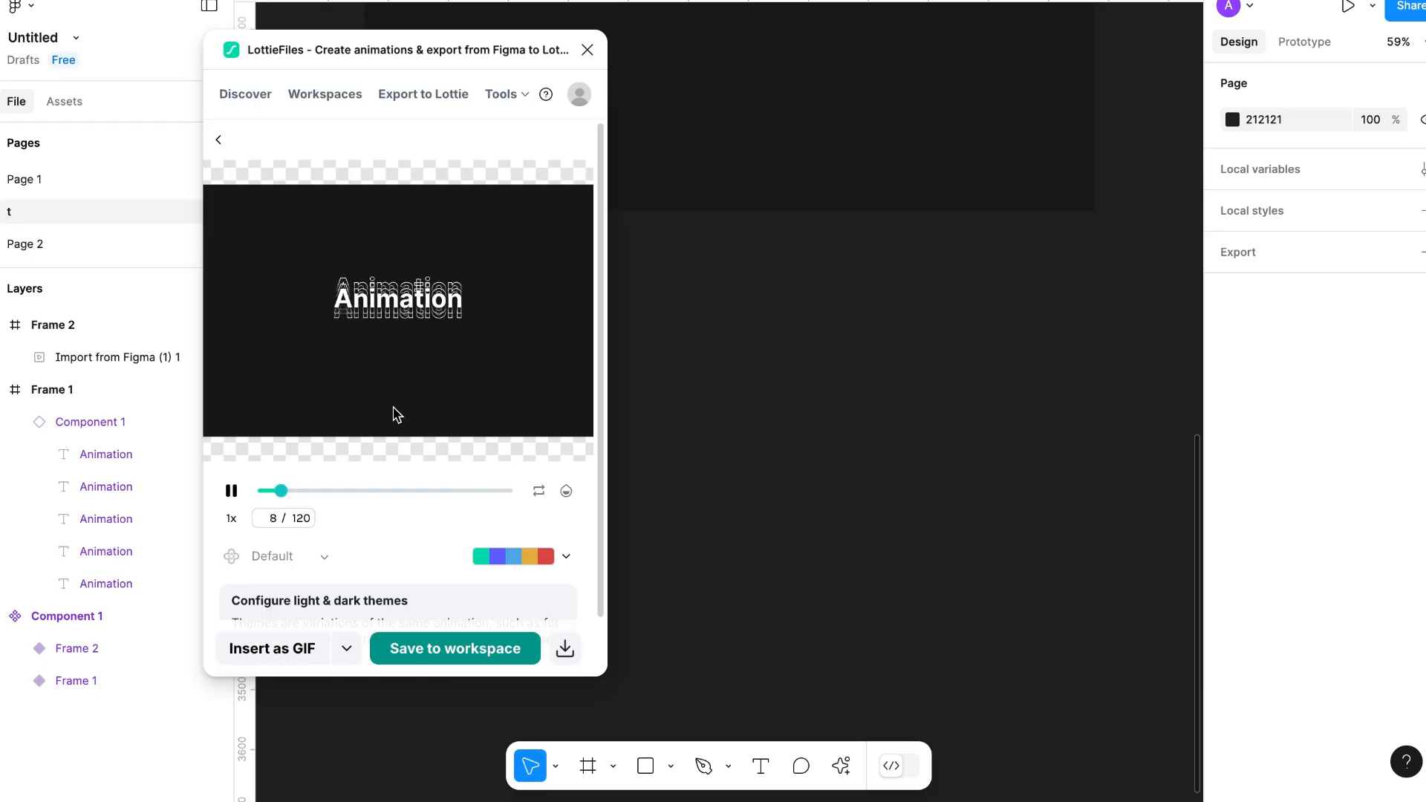
Save the imported Lottie animation to the First Project folder in the personal LottieFiles workspace
left_click(448, 659)
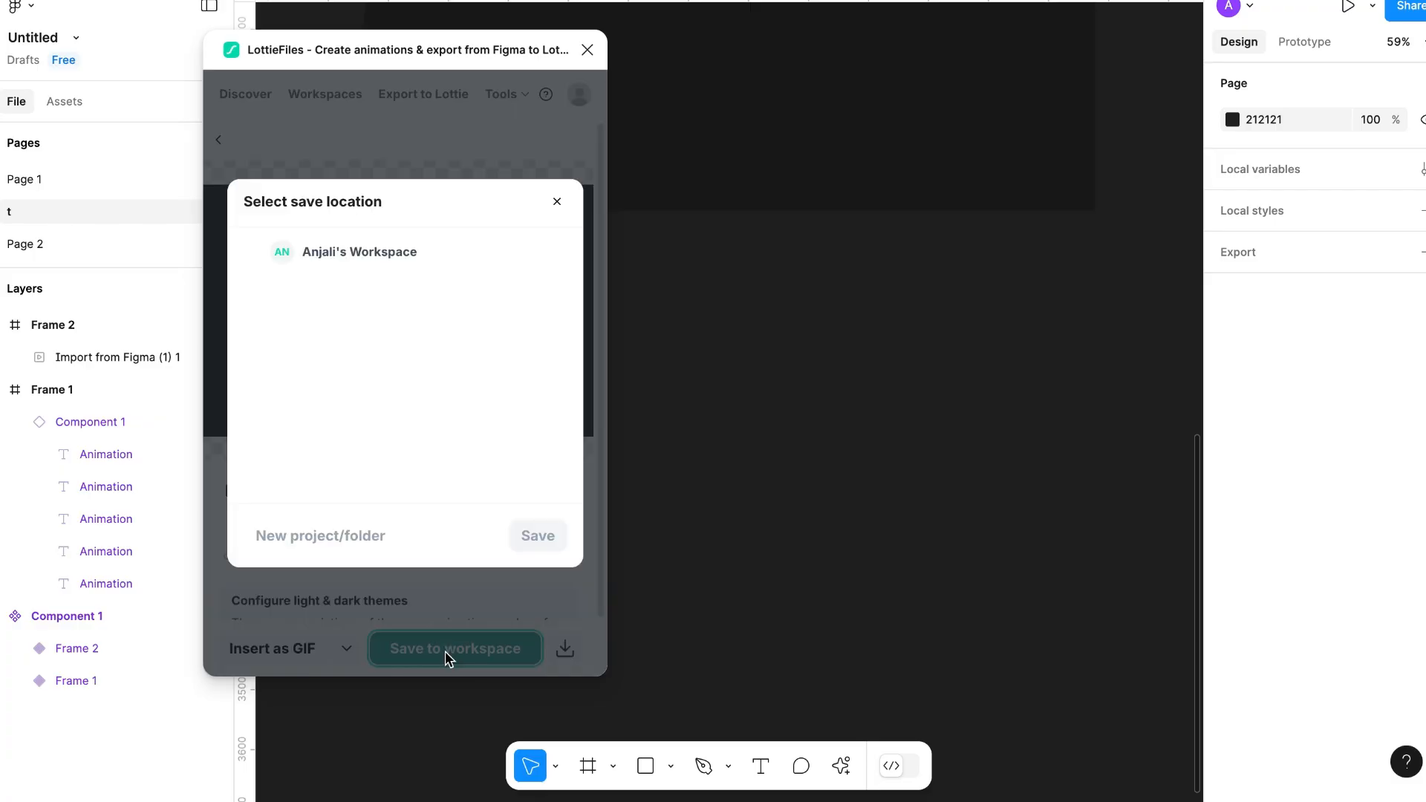
left_click(383, 254)
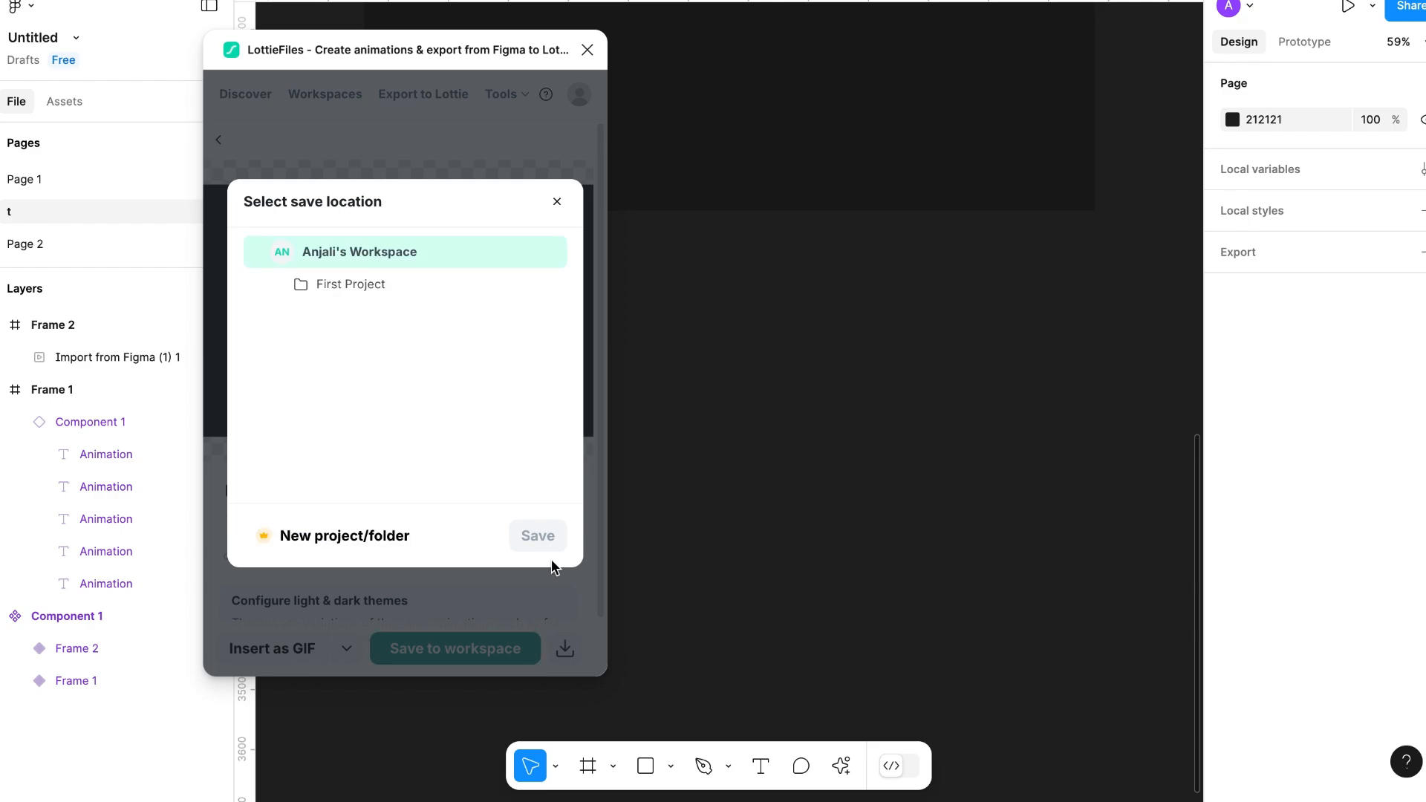
left_click(364, 291)
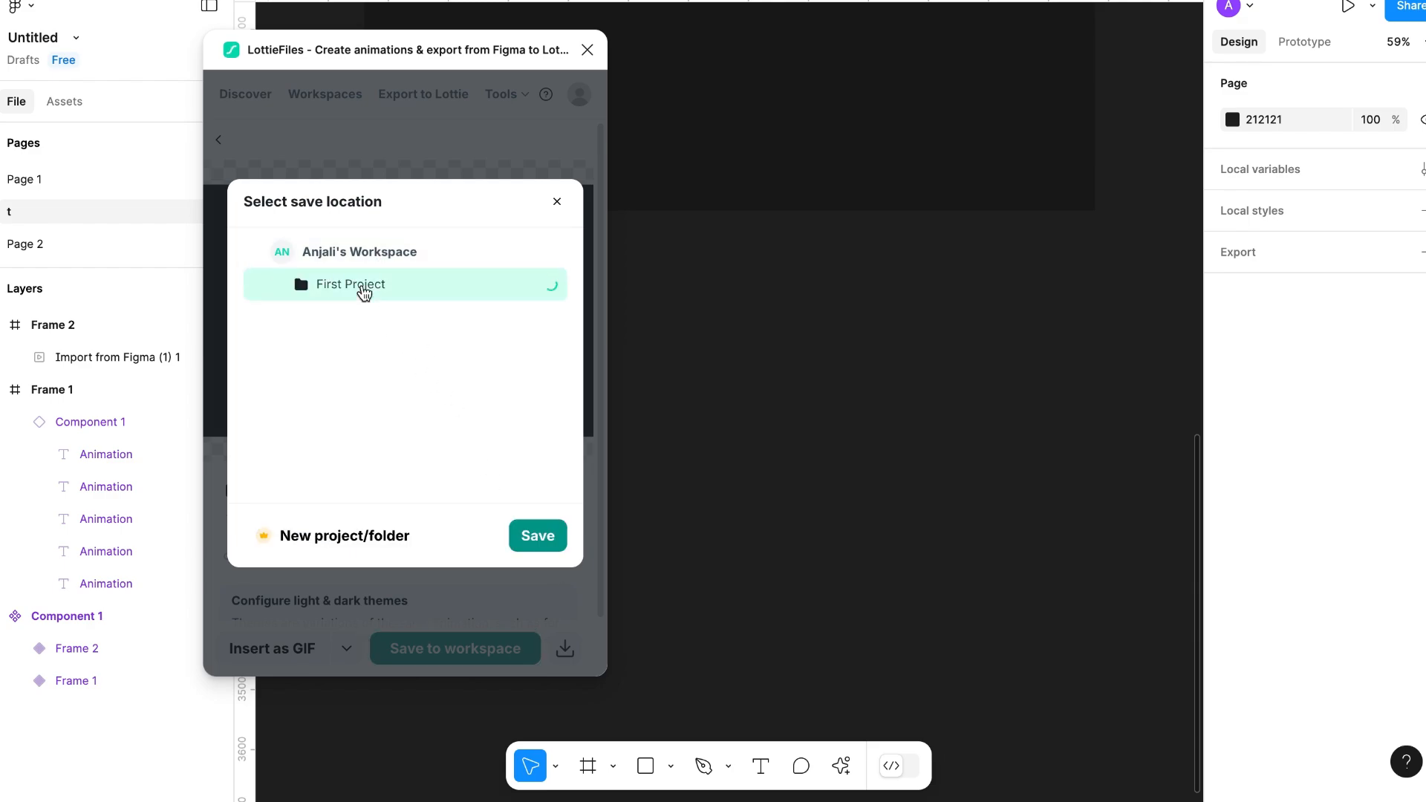
left_click(554, 546)
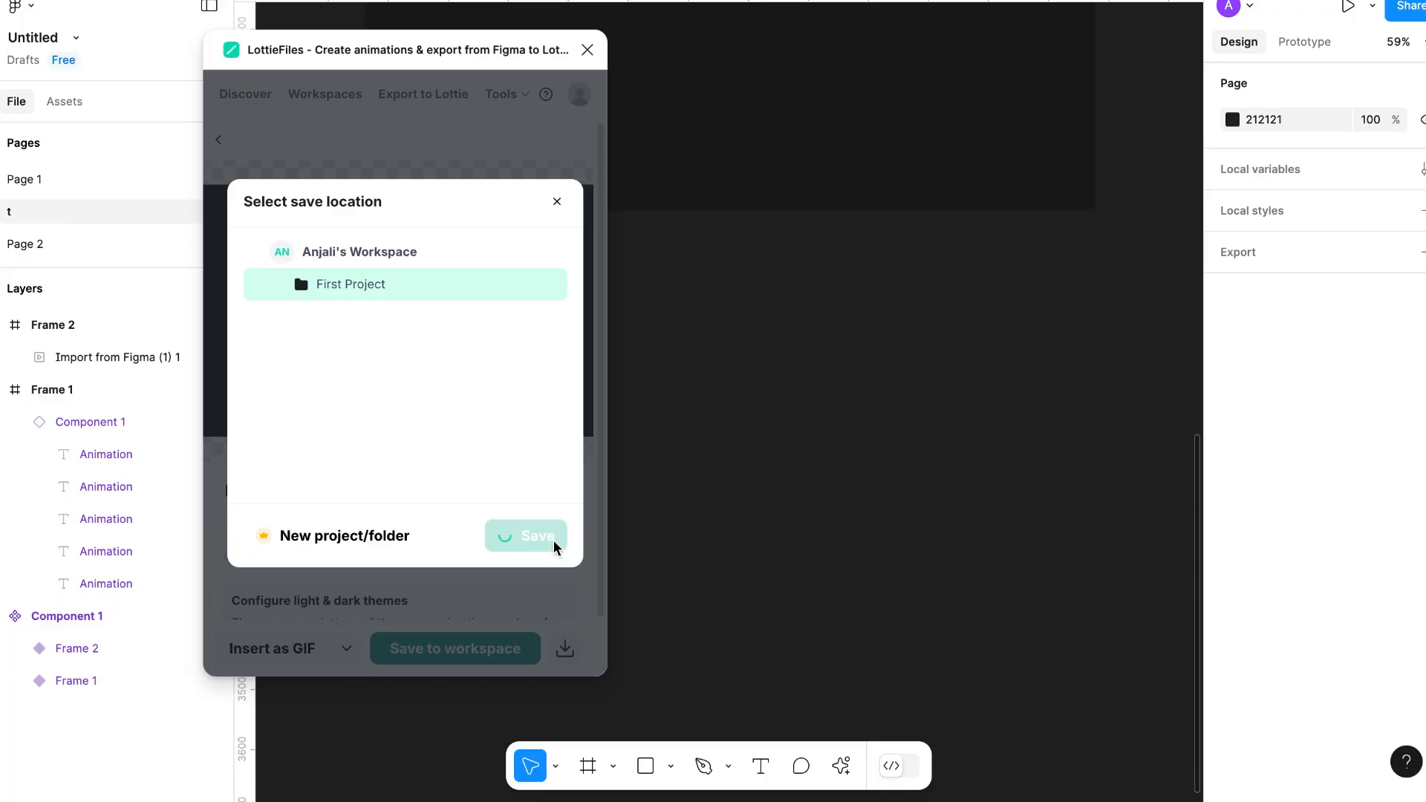